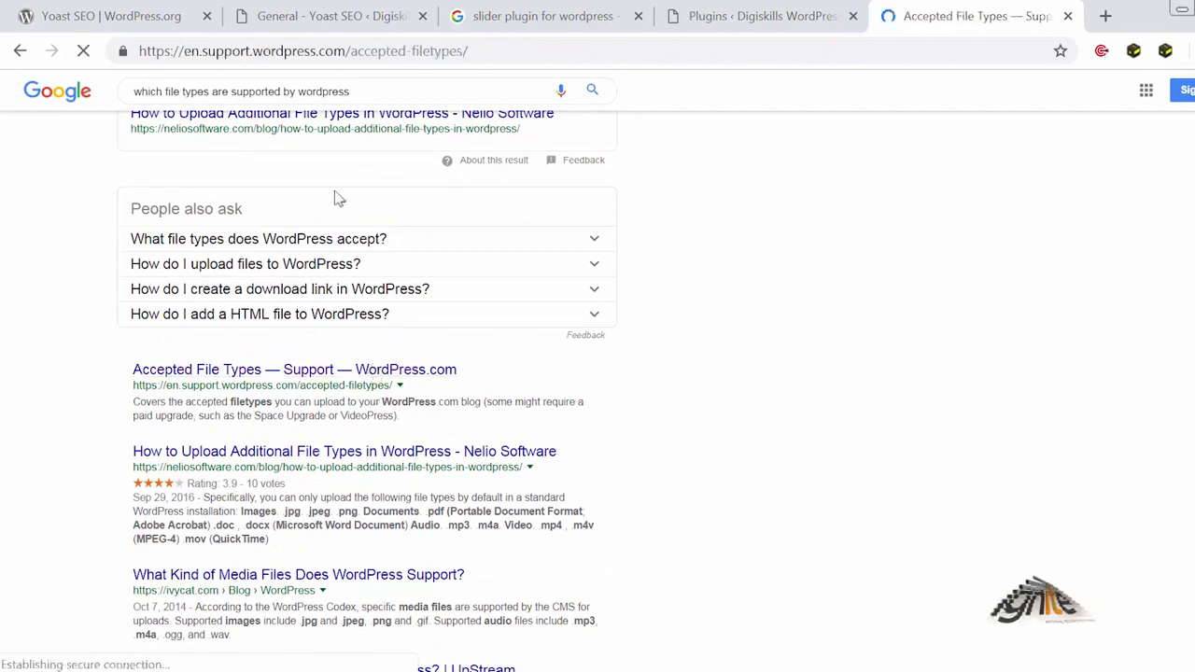
Examine the image, document, audio and video formats listed on WordPress.com's Accepted File Types page
scroll(350, 518, "down", 5)
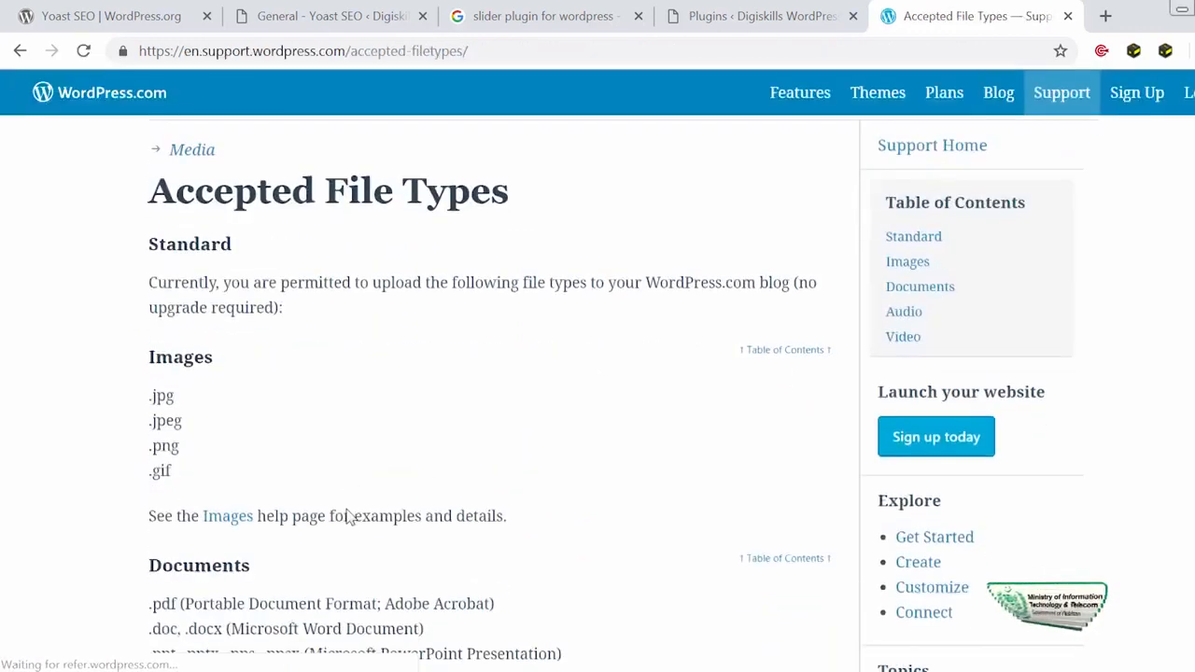
scroll(350, 519, "up", 1)
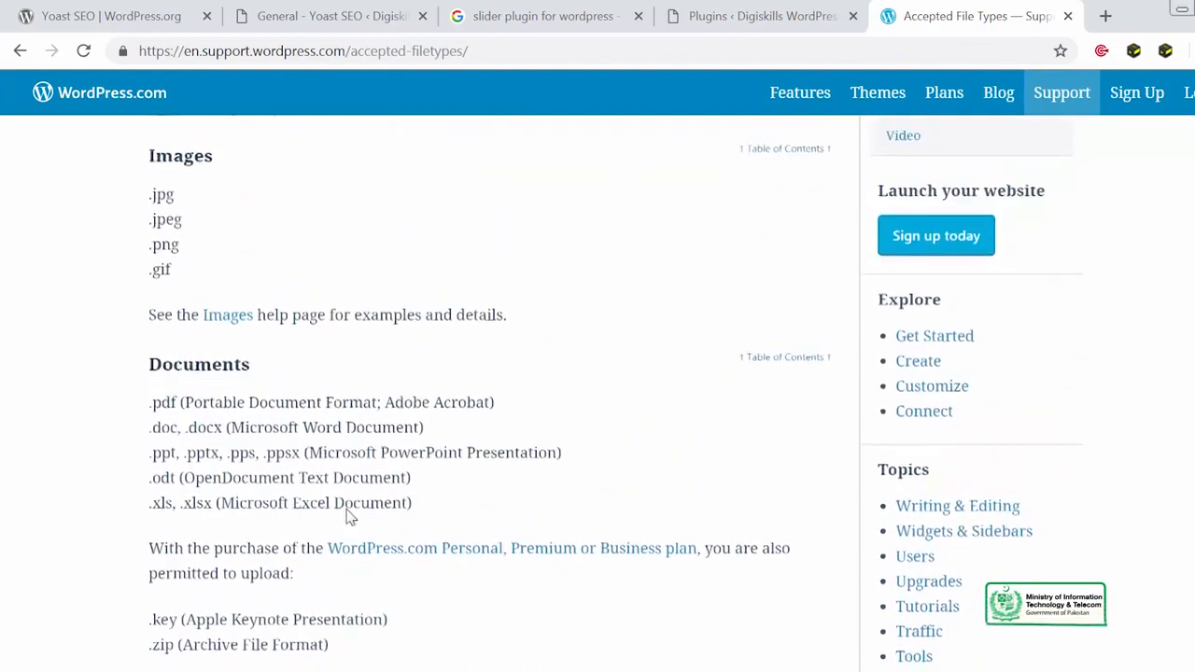
scroll(346, 513, "down", 3)
scroll(347, 509, "up", 1)
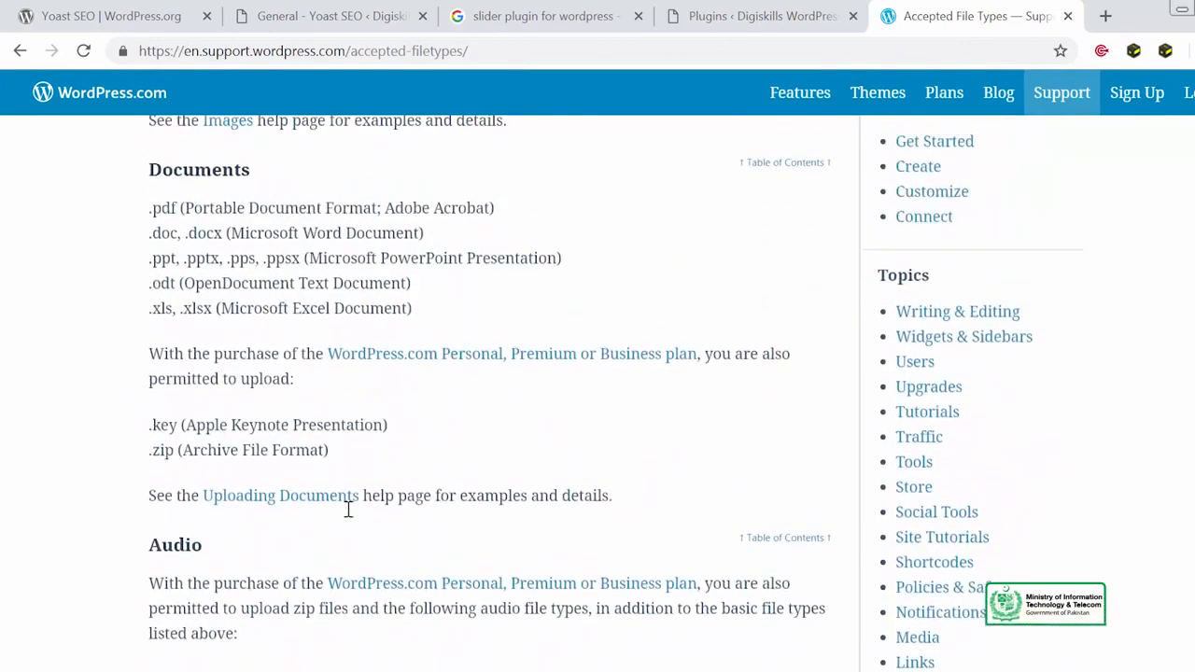
scroll(347, 509, "down", 3)
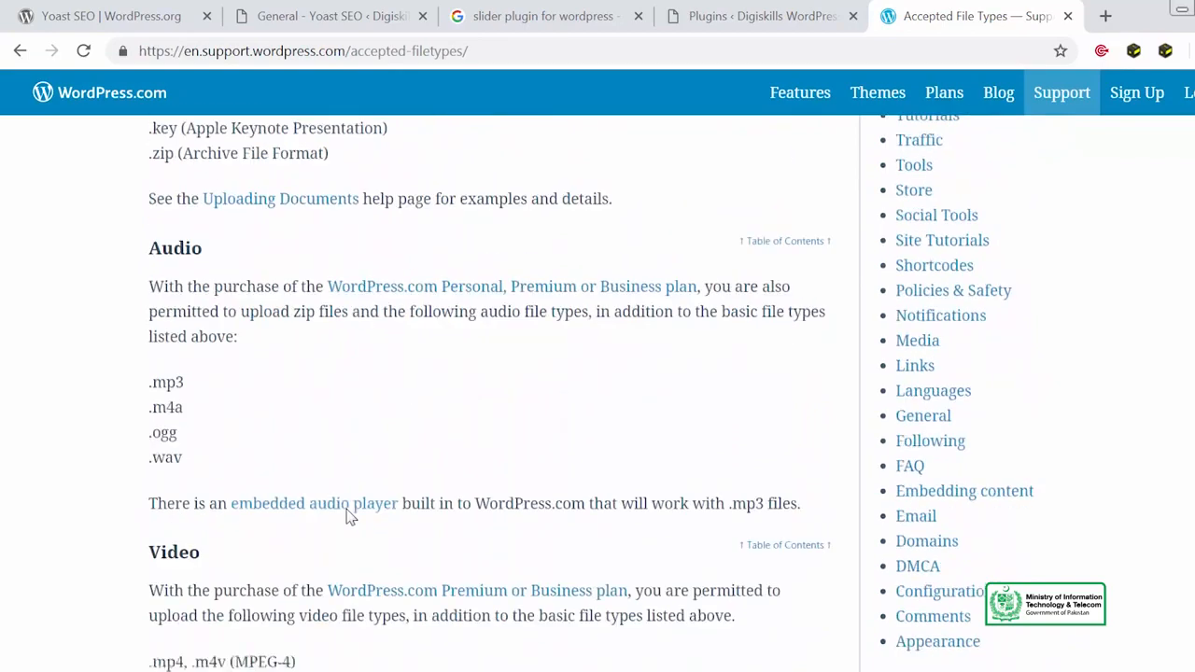
scroll(350, 516, "down", 3)
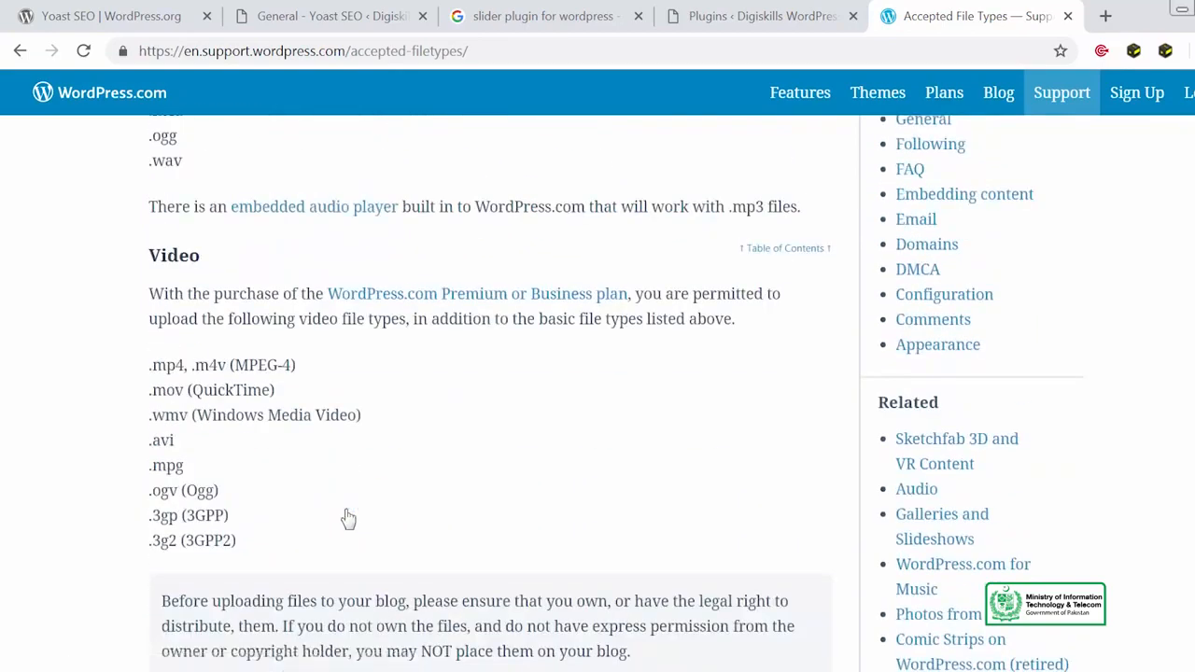
scroll(347, 515, "down", 3)
scroll(347, 515, "up", 3)
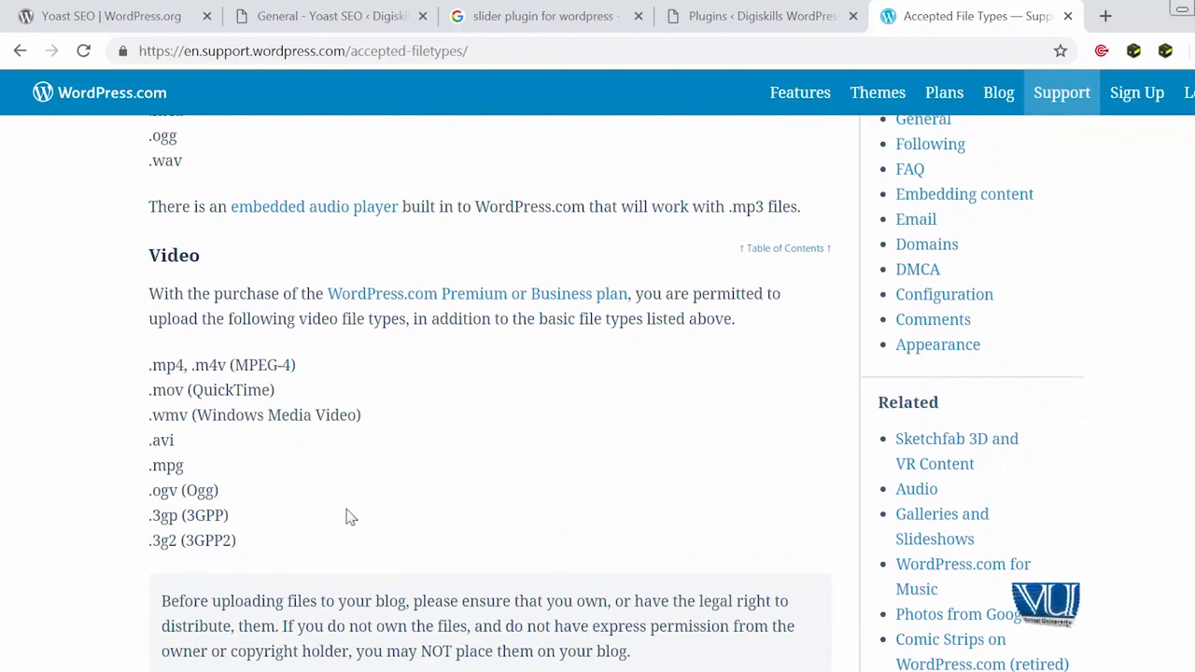
Return to the Google results and search for "how to upload an unsupported file on wordpress"
left_click(22, 53)
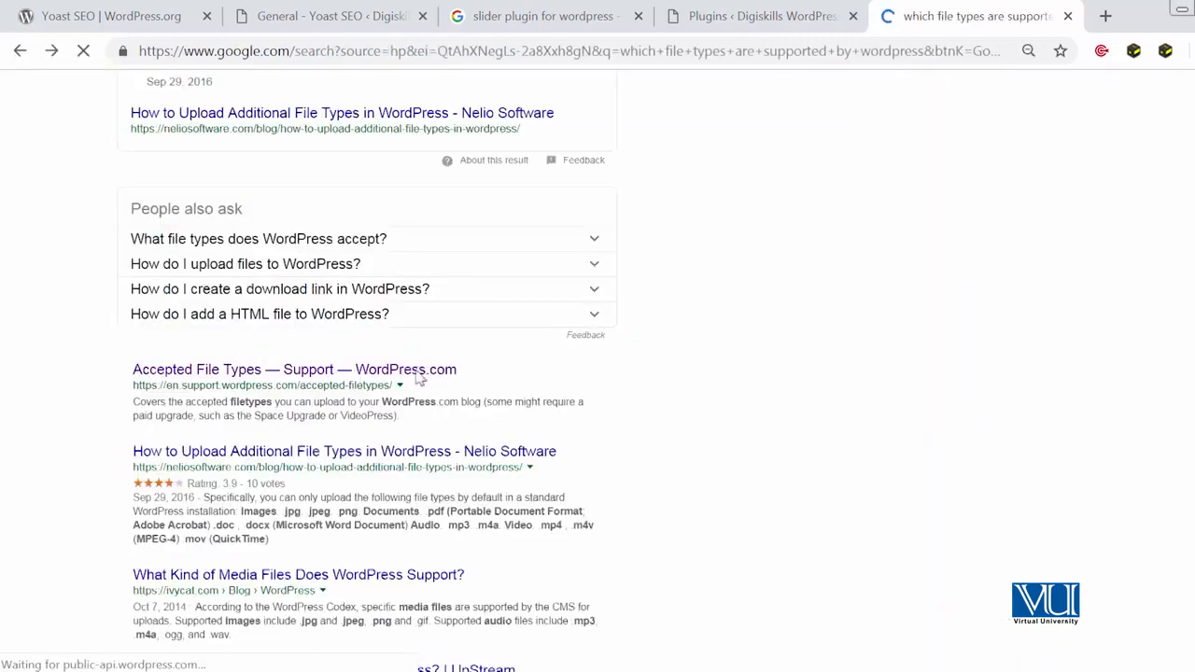
left_click_drag(698, 162, 5, 140)
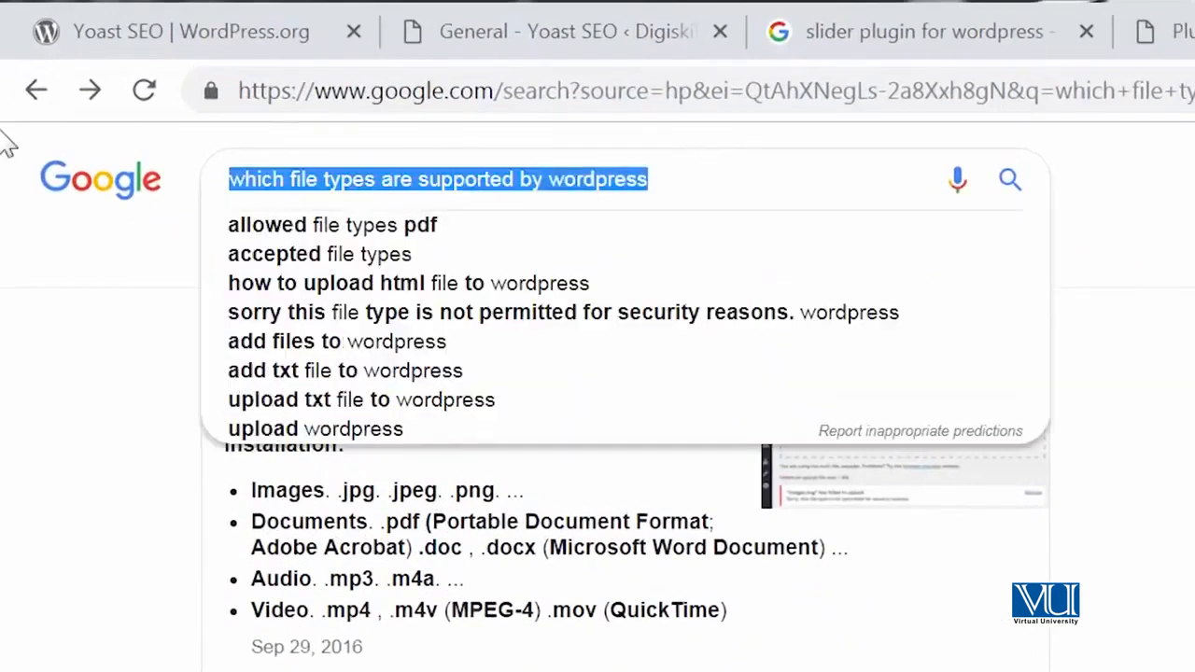
type("how to")
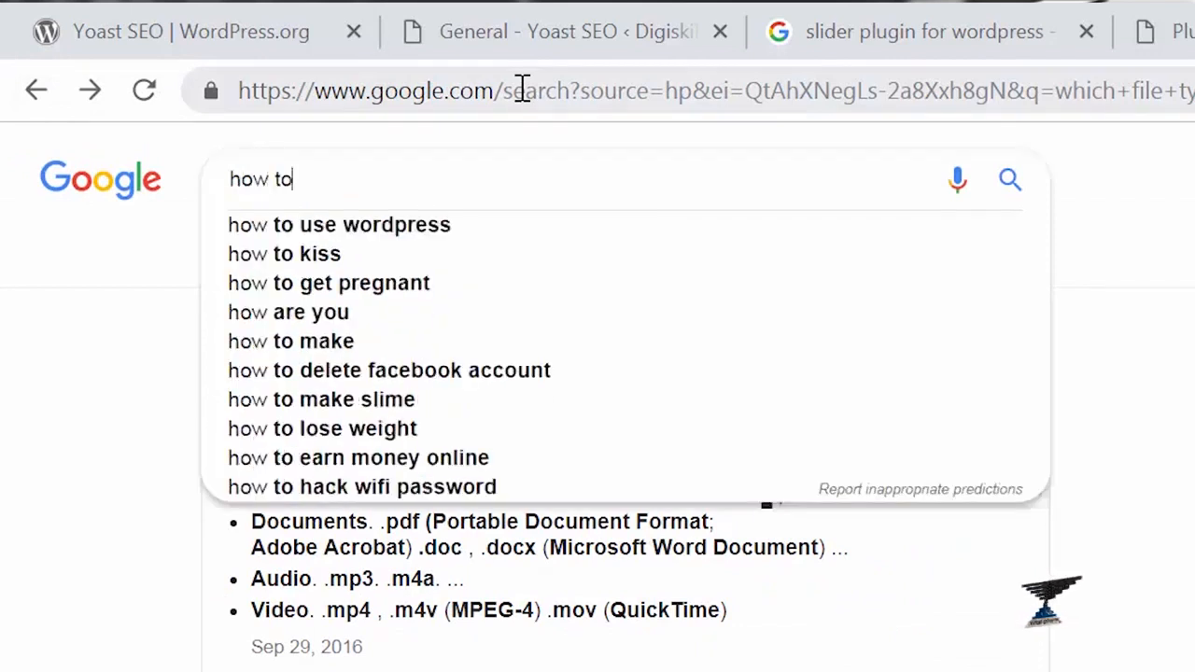
type(" upload an unsupporte")
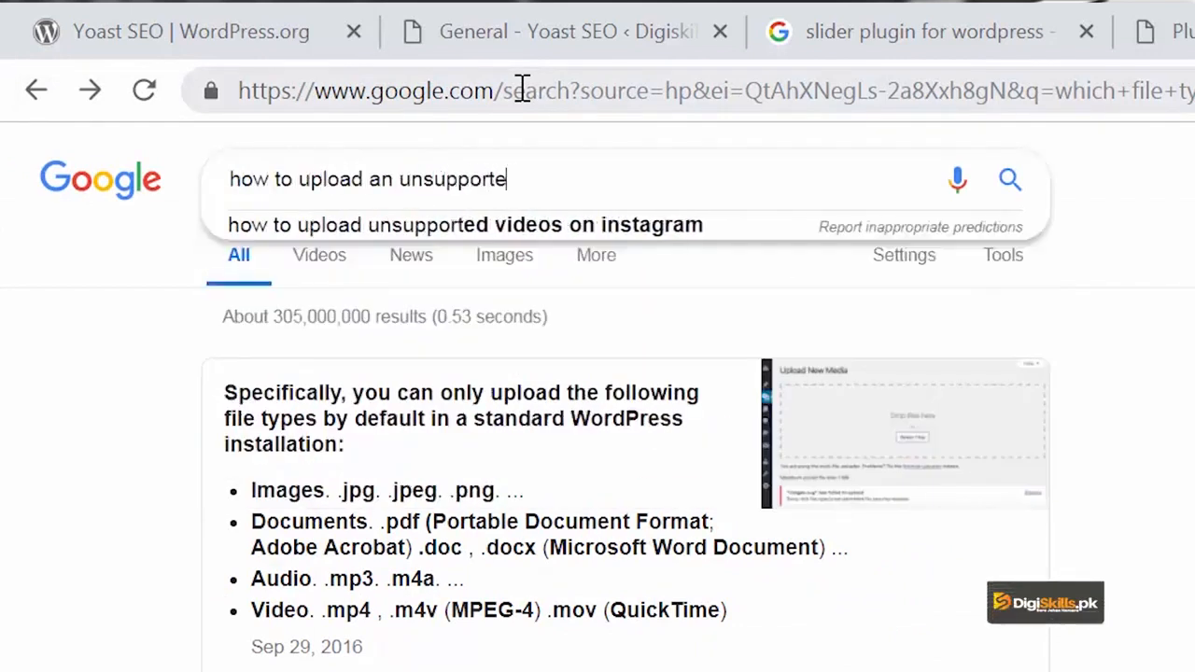
type("d file on wordpr")
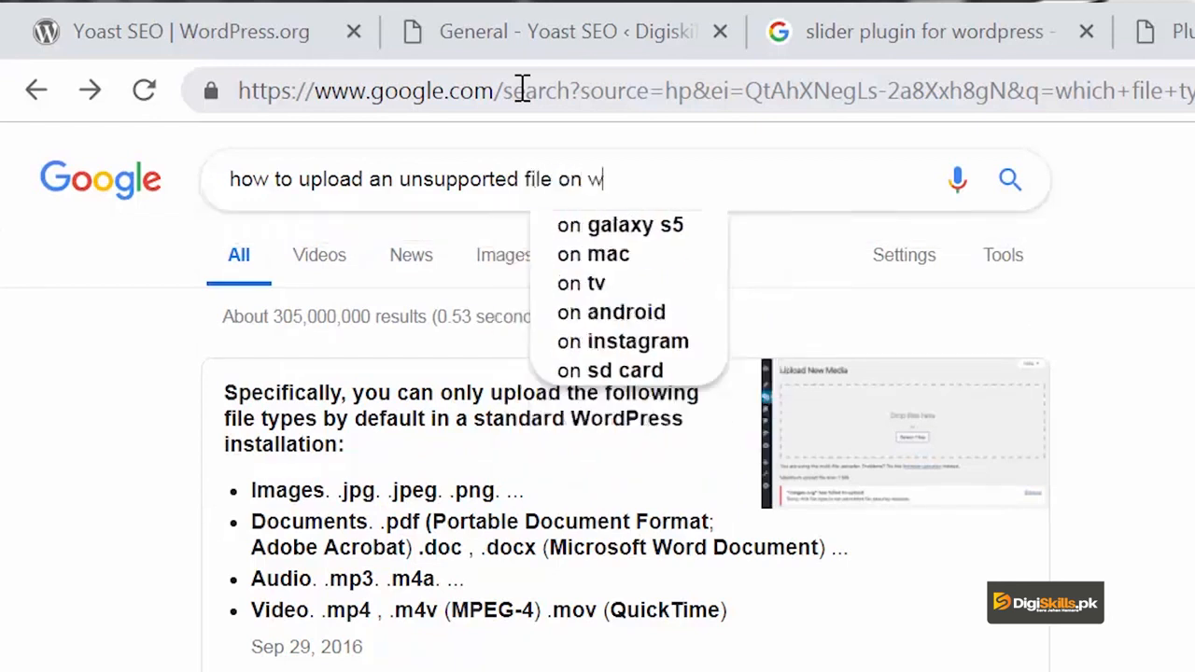
type("ess")
key("Return")
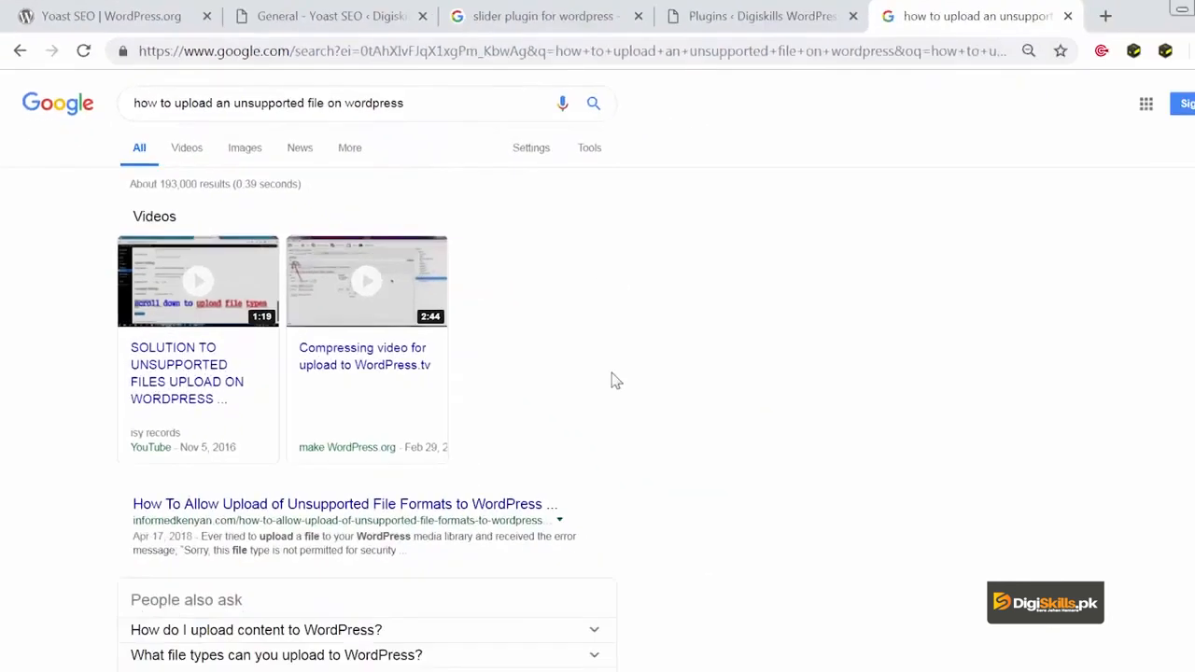
Open the informedkenyan.com article on allowing uploads of unsupported file formats and skim its introduction and first instructions
scroll(612, 379, "down", 2)
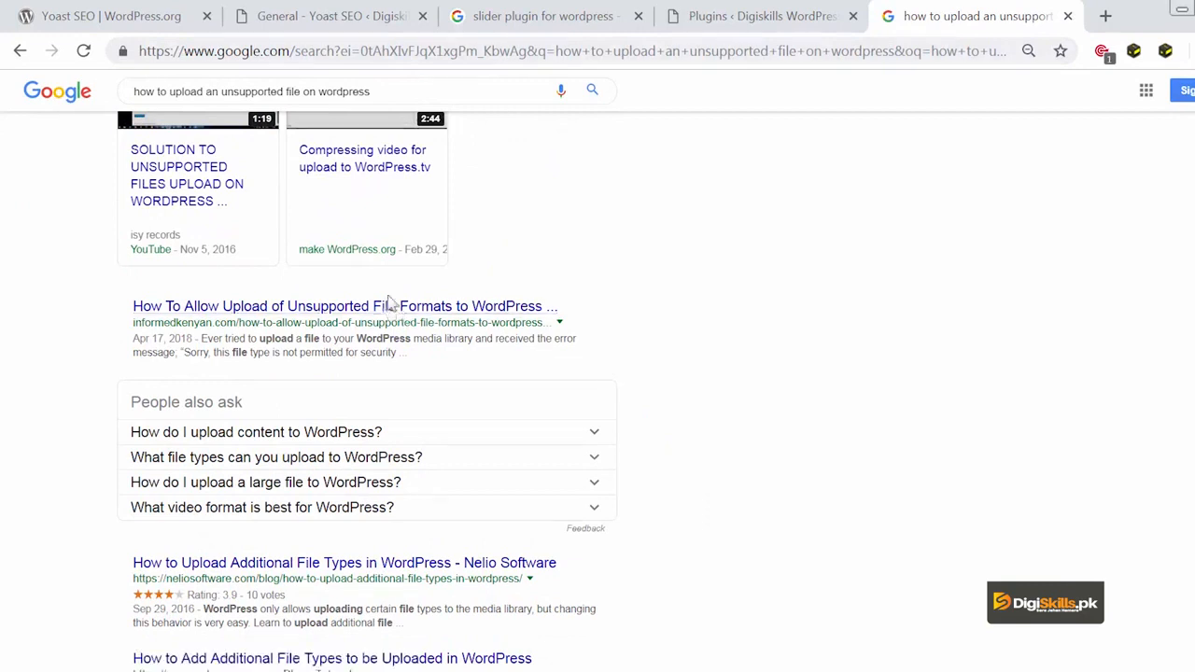
left_click(393, 310)
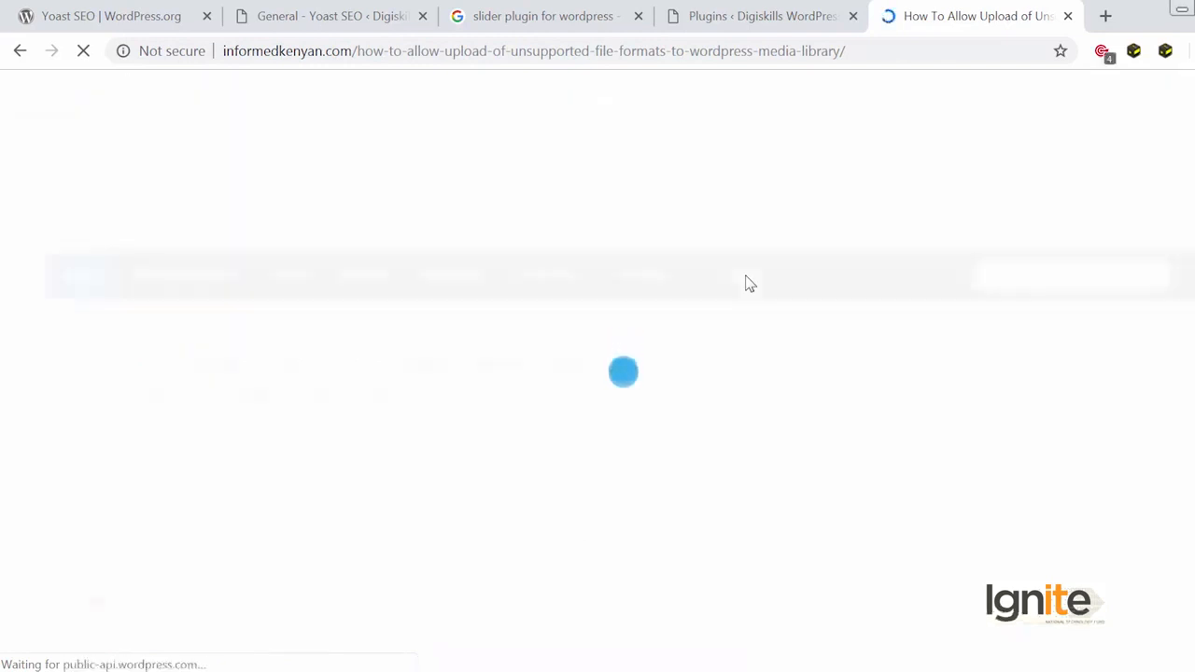
scroll(392, 560, "down", 3)
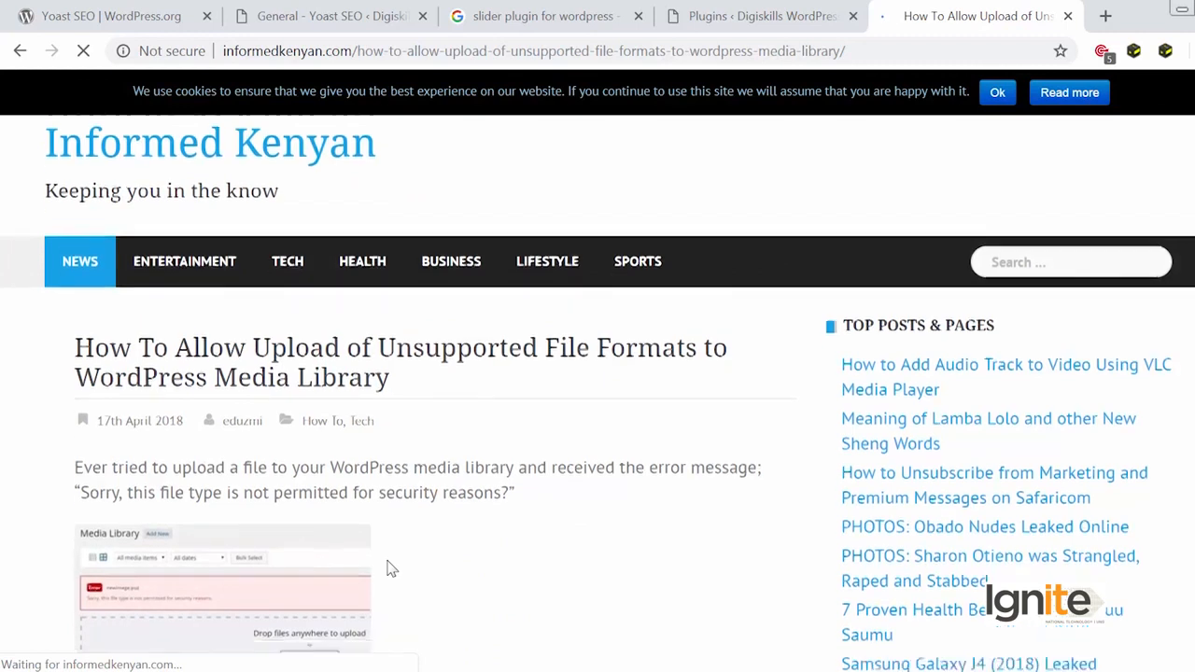
scroll(386, 408, "up", 1)
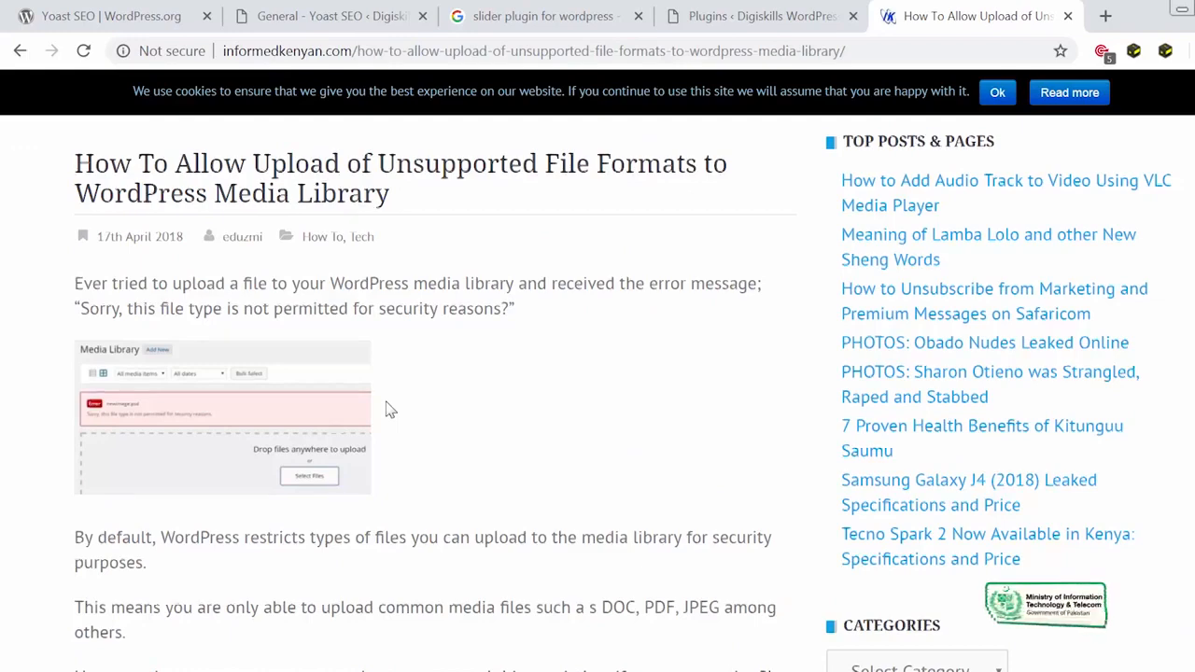
scroll(390, 409, "up", 2)
scroll(390, 410, "down", 1)
scroll(391, 410, "down", 10)
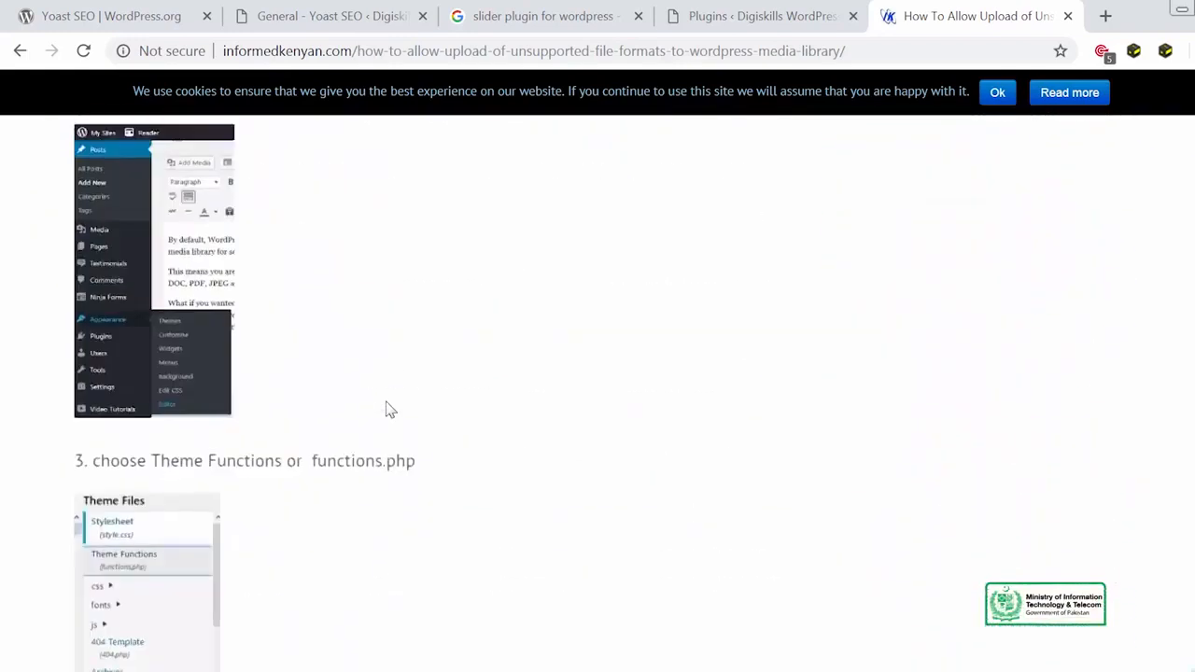
scroll(390, 410, "up", 8)
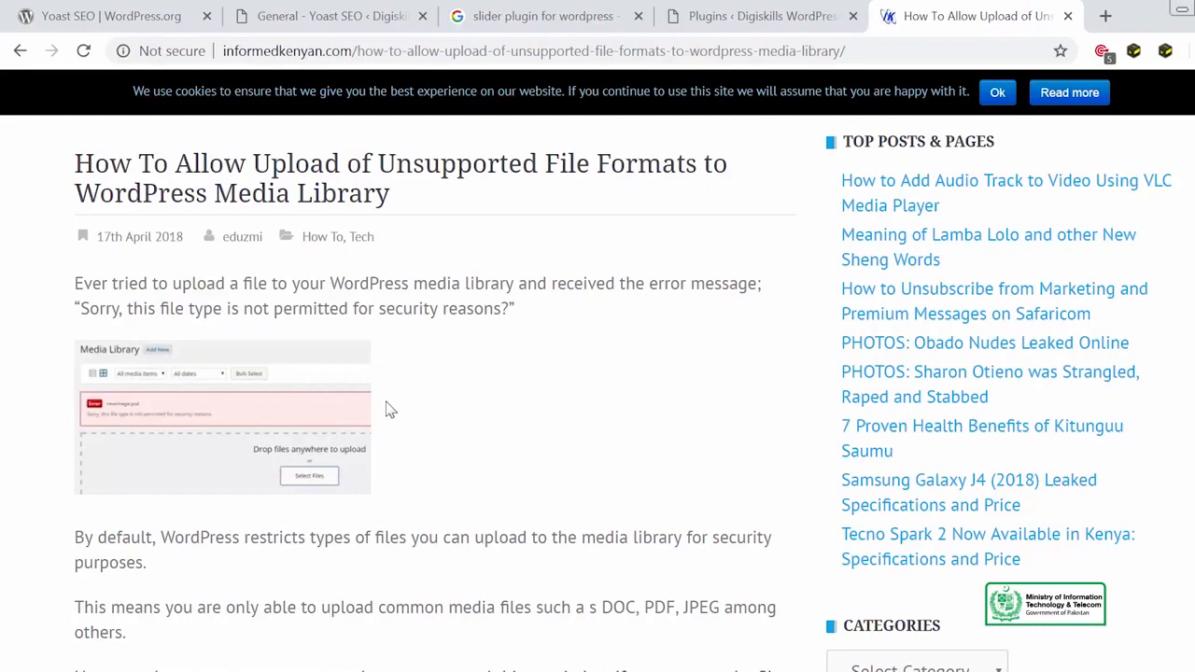
Examine the article's functions.php code method and its WP Add Mime Types plugin alternative
scroll(391, 410, "down", 9)
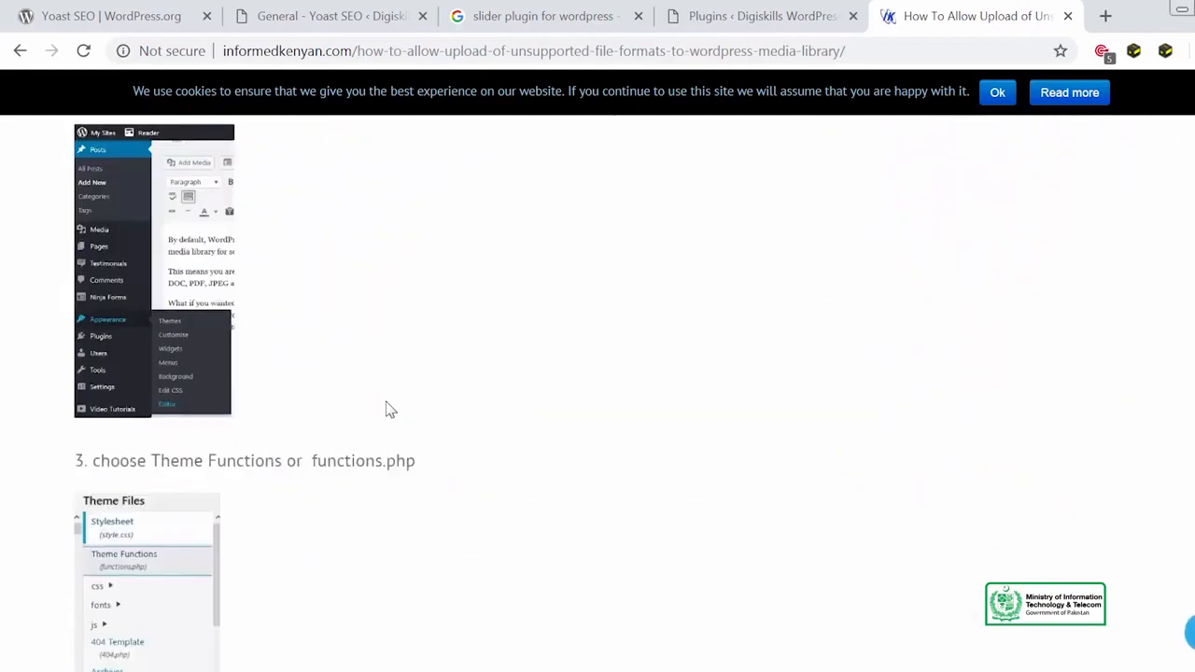
scroll(390, 410, "up", 3)
scroll(324, 414, "down", 8)
scroll(320, 414, "up", 2)
scroll(338, 558, "down", 7)
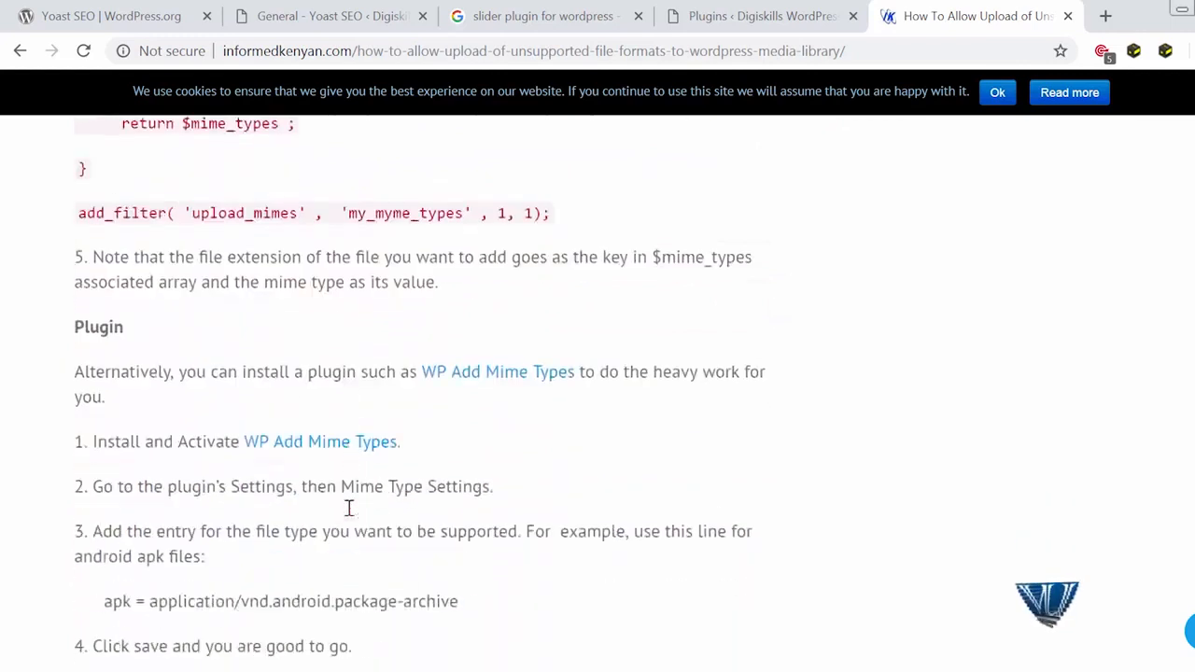
scroll(348, 508, "up", 3)
scroll(348, 509, "up", 1)
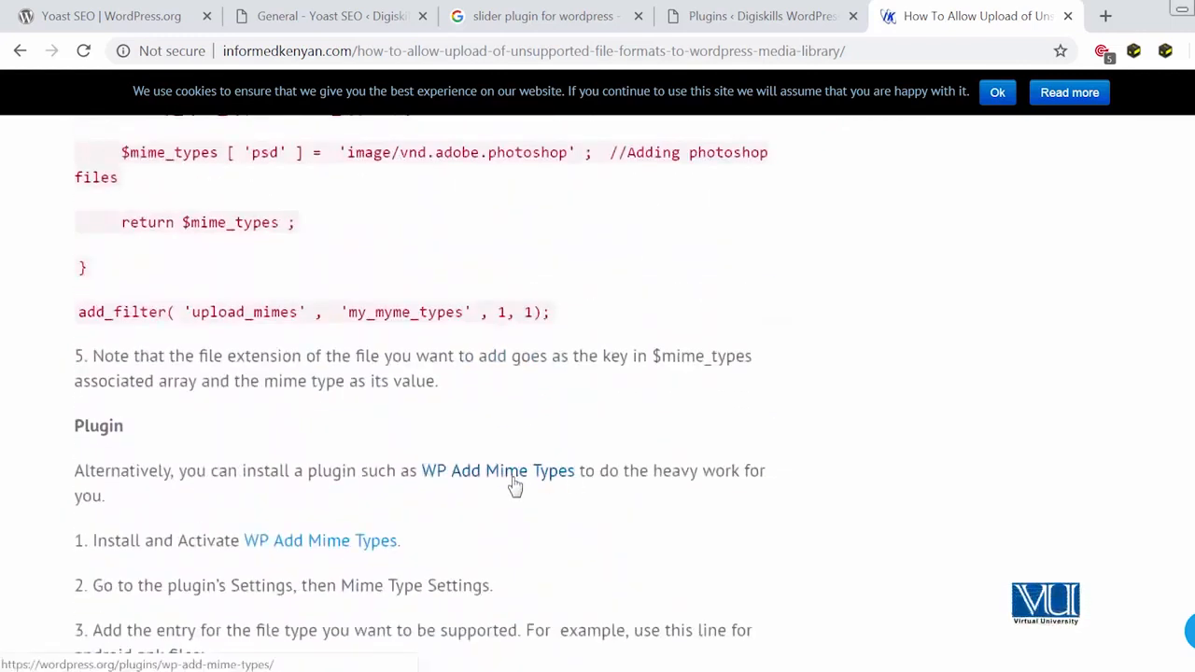
scroll(515, 485, "down", 5)
scroll(517, 486, "up", 9)
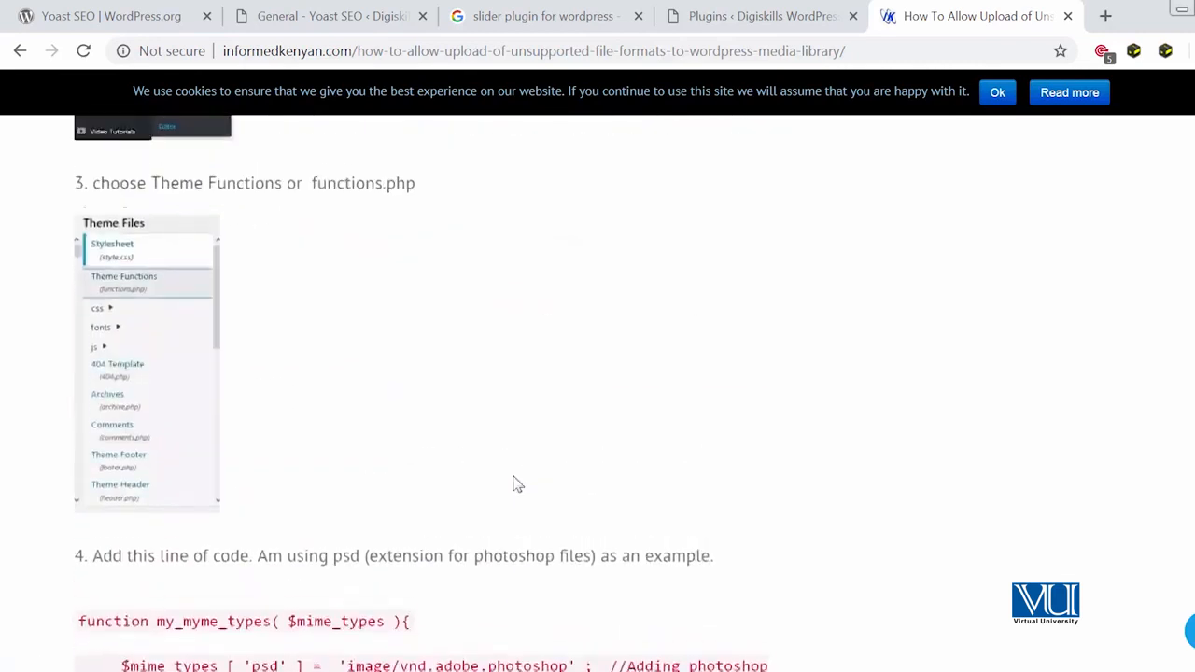
scroll(518, 483, "up", 6)
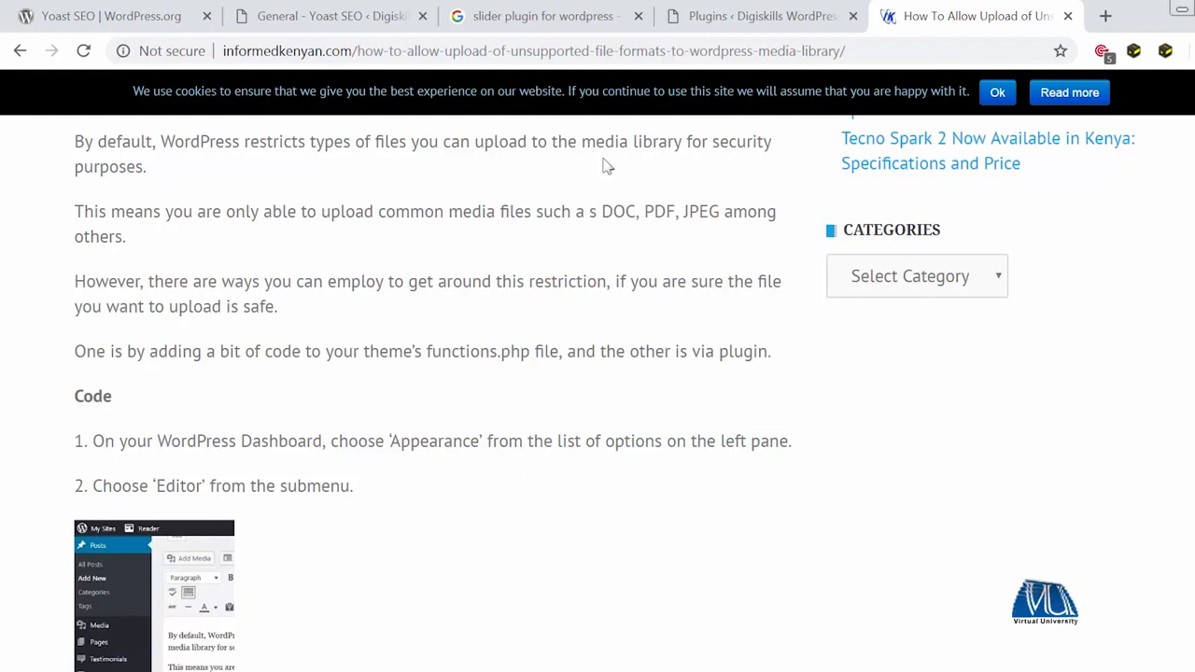
Go to google.com and search for "wp file manager"
left_click(641, 47)
type("google.com")
key("Return")
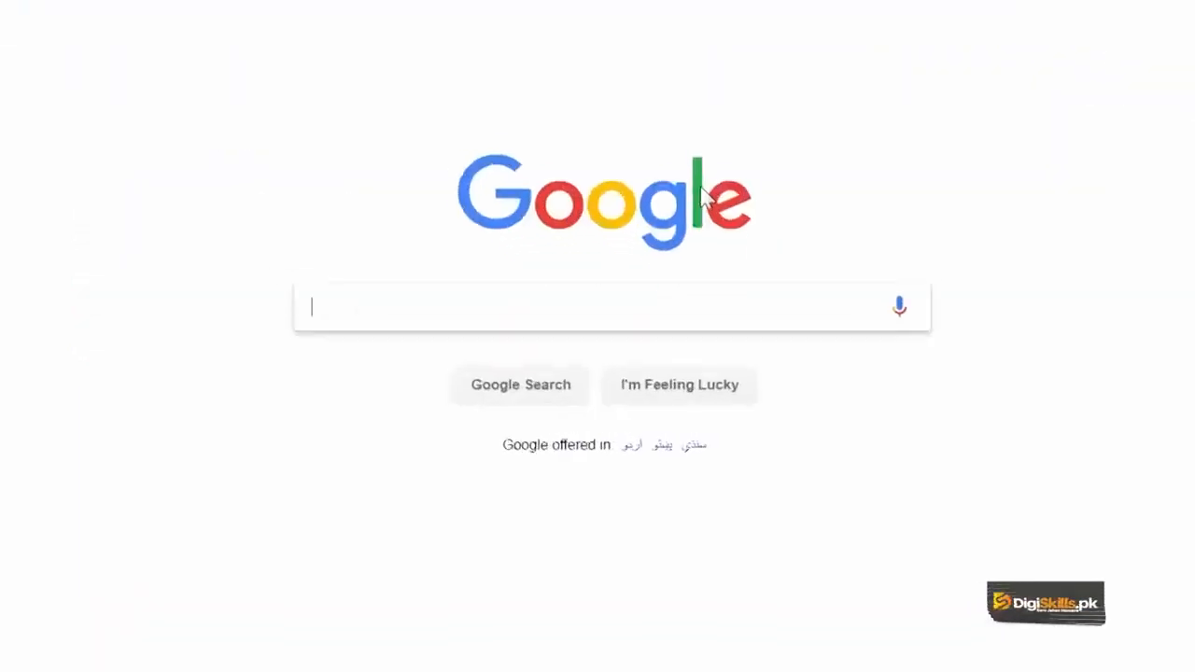
type("wp file mana")
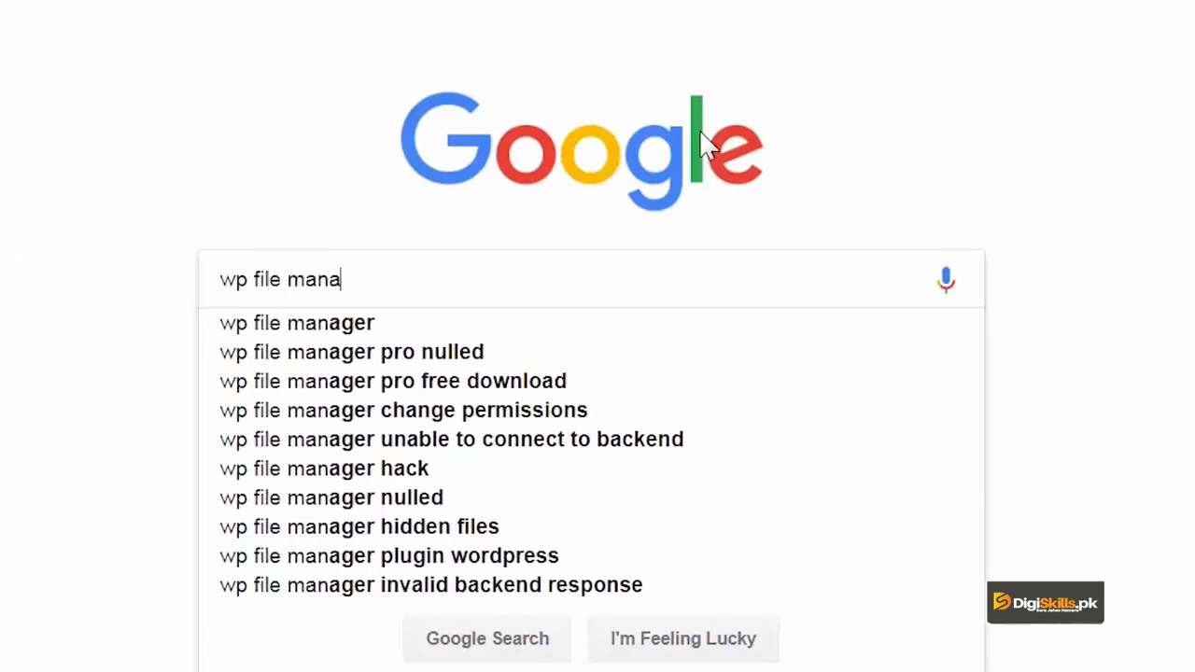
type("ger")
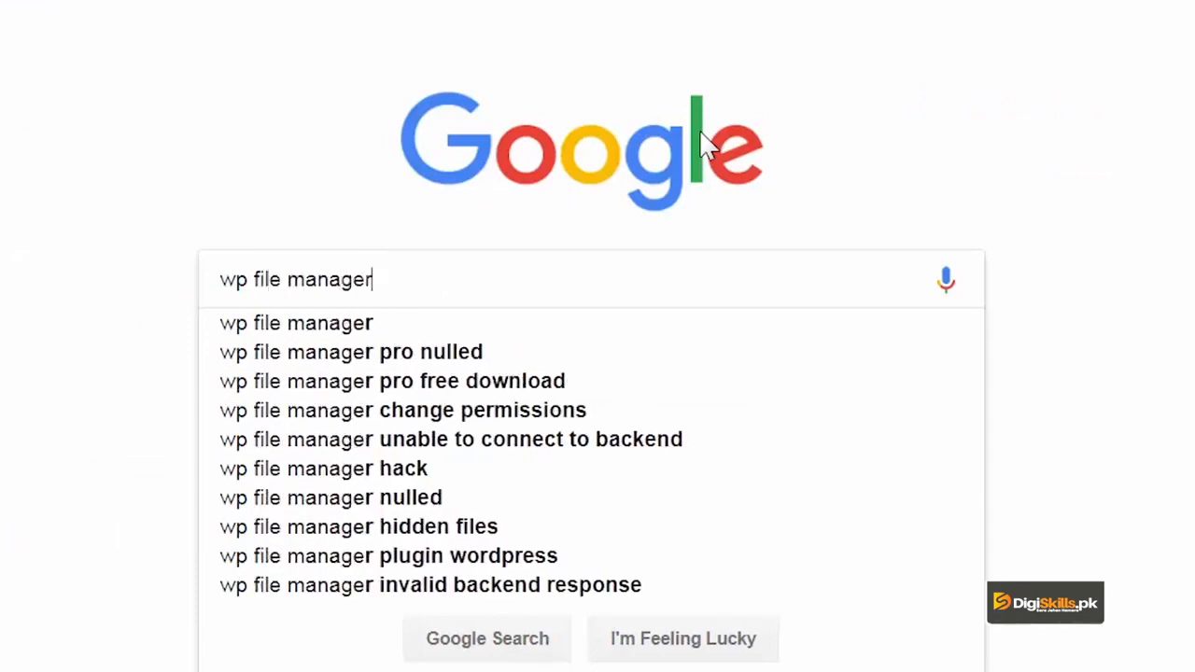
key("Return")
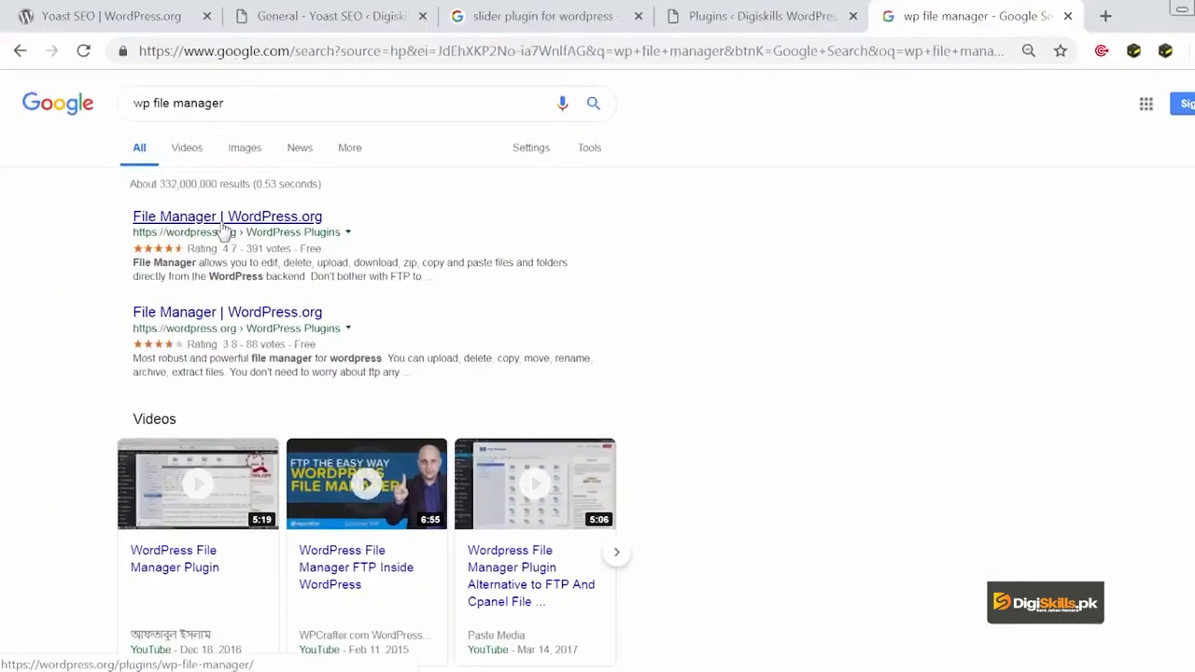
Open the first File Manager result on WordPress.org and read the plugin's description, version details and key features
scroll(224, 229, "down", 6)
left_click(220, 218)
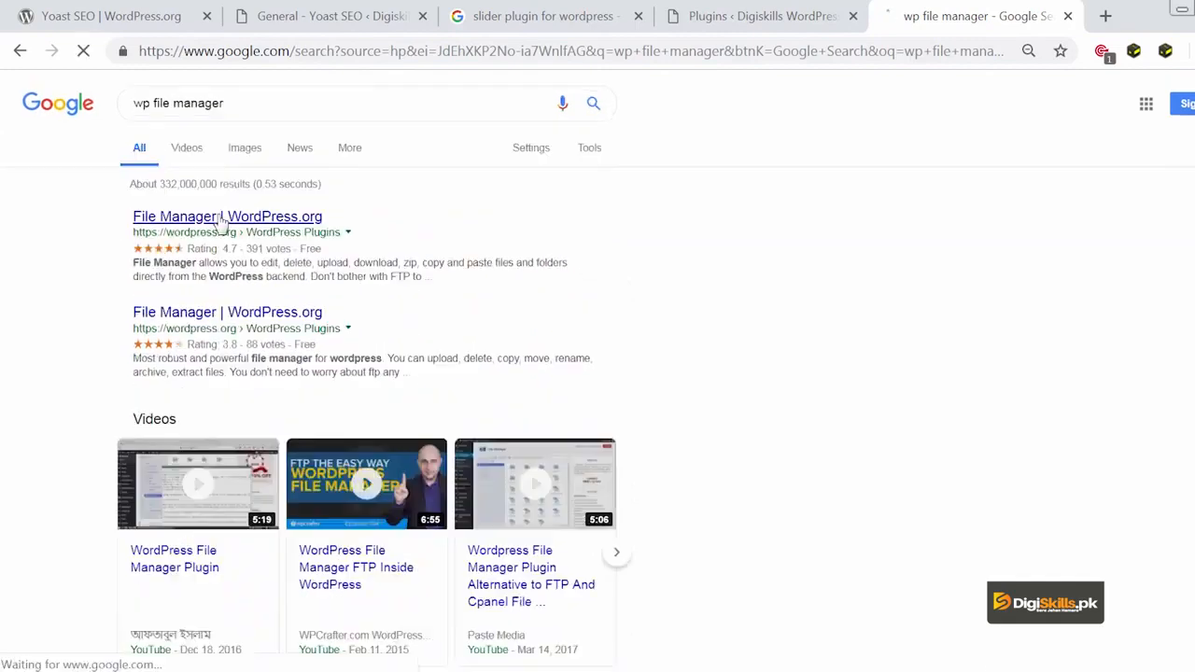
scroll(291, 443, "down", 5)
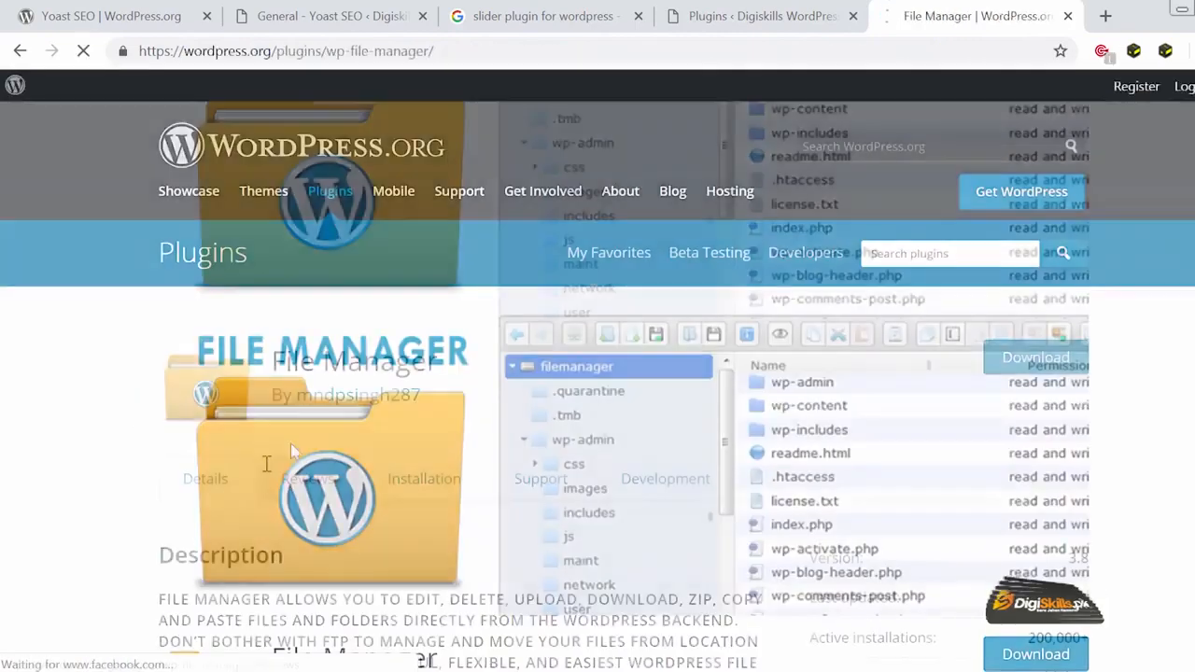
scroll(299, 464, "down", 2)
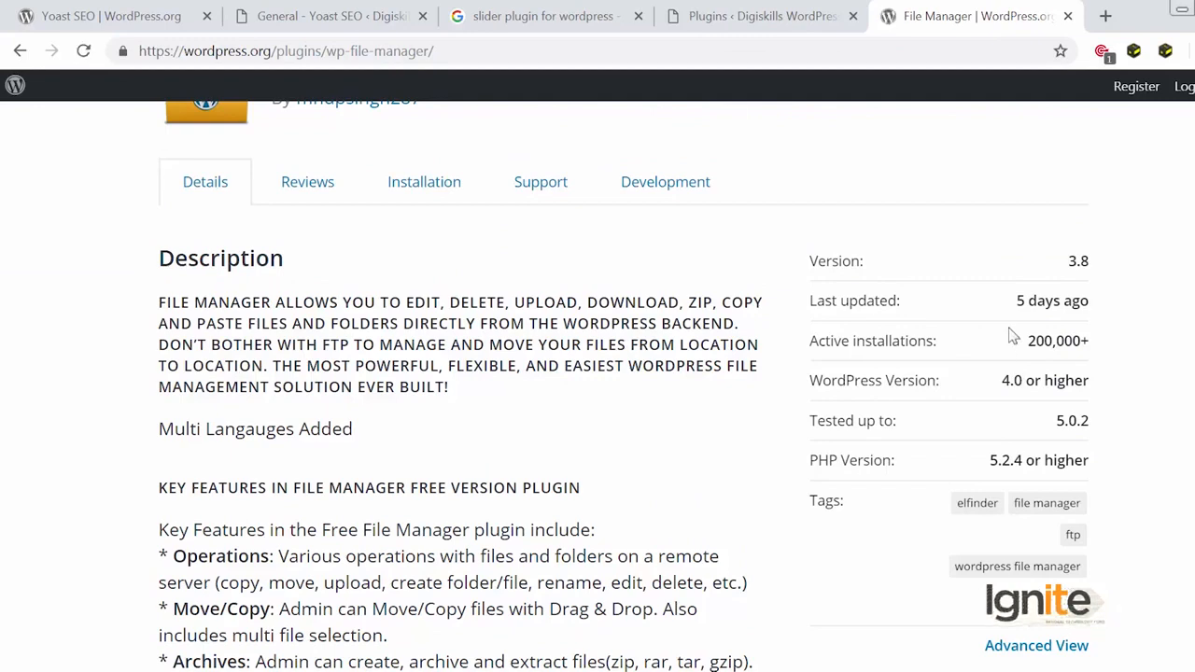
scroll(1012, 334, "down", 1)
scroll(520, 345, "down", 2)
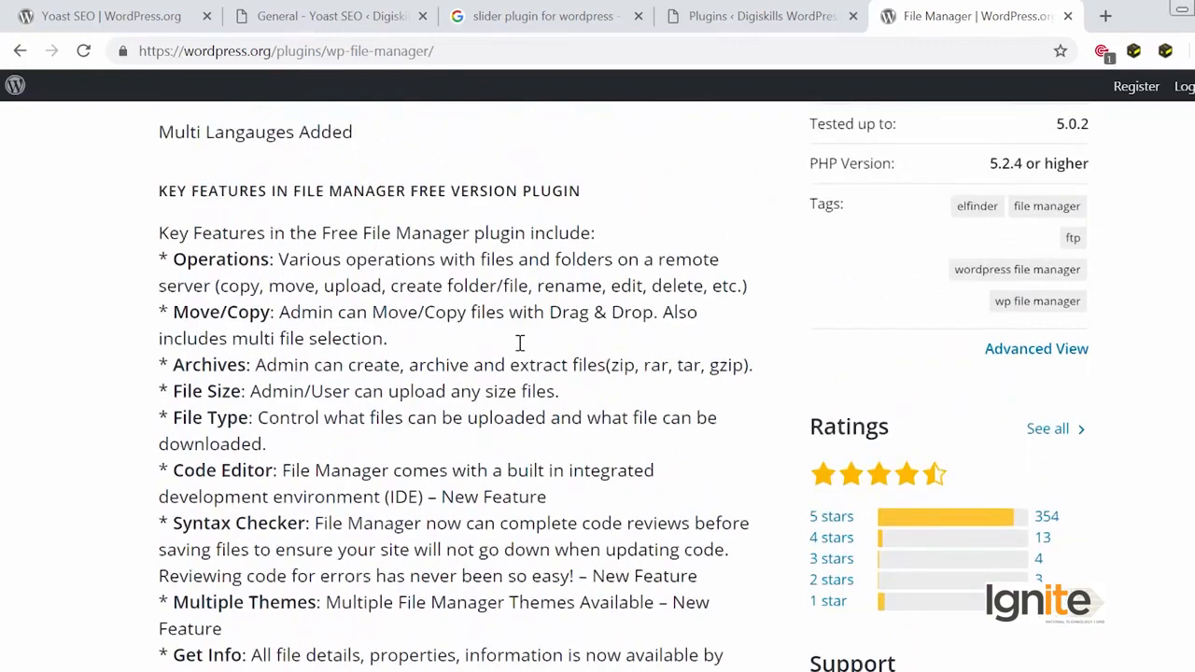
scroll(520, 343, "up", 3)
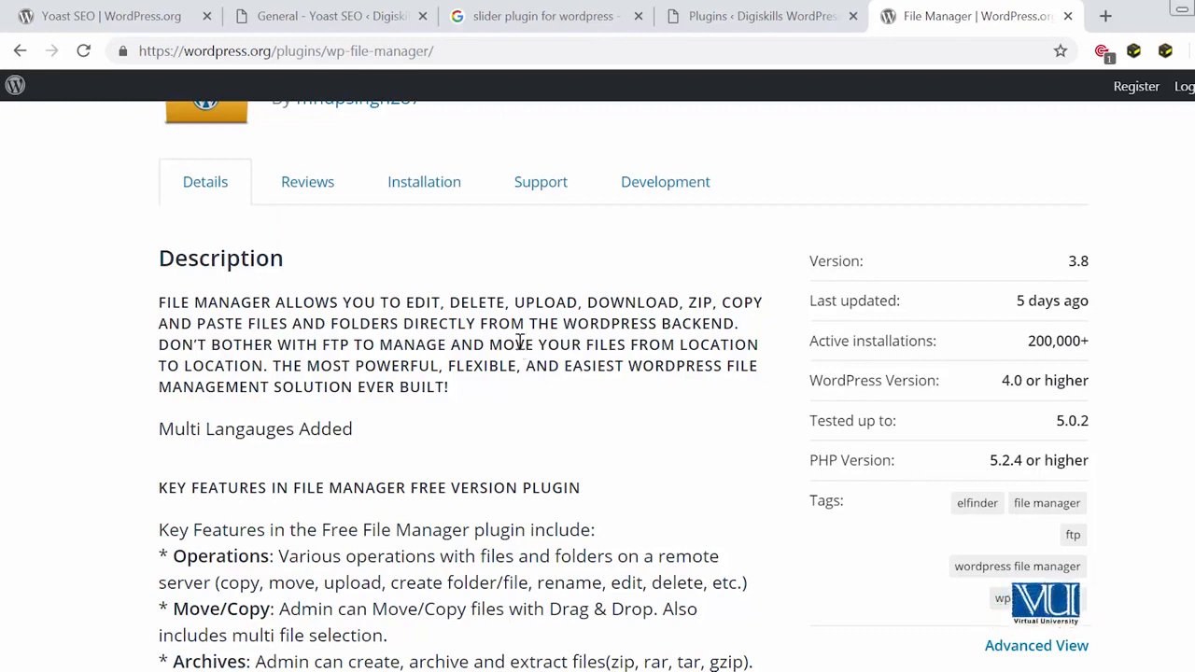
Switch to the WordPress site's admin, start adding a new plugin and search the plugin directory for "wp file manager"
left_click(760, 16)
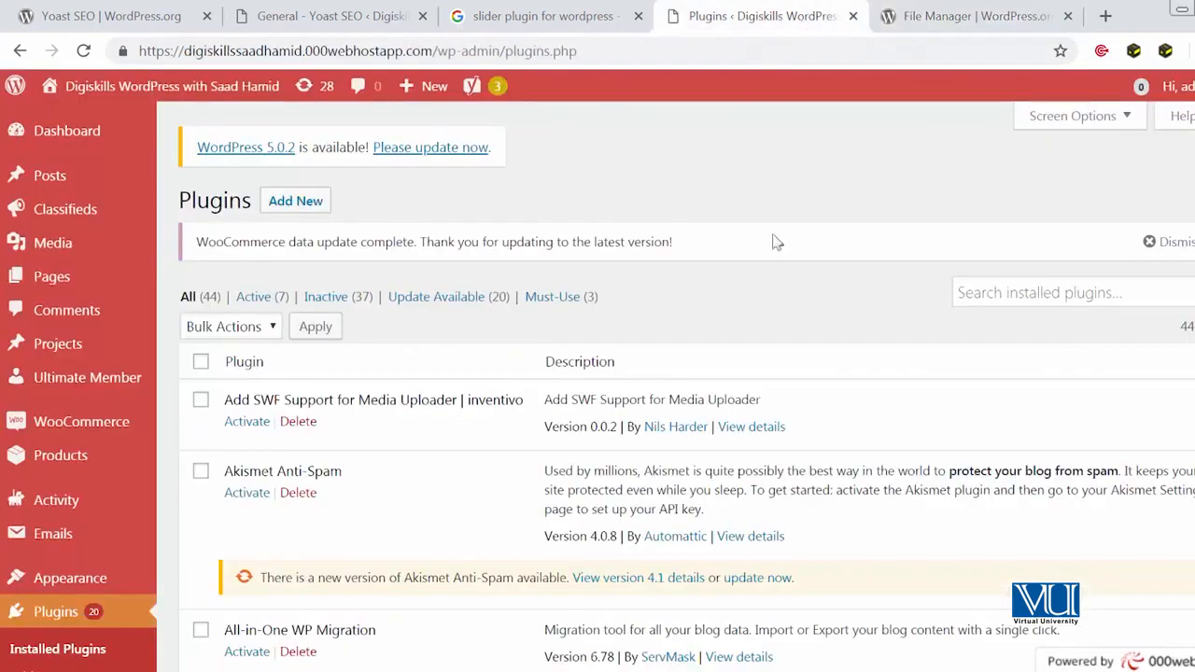
left_click(267, 201)
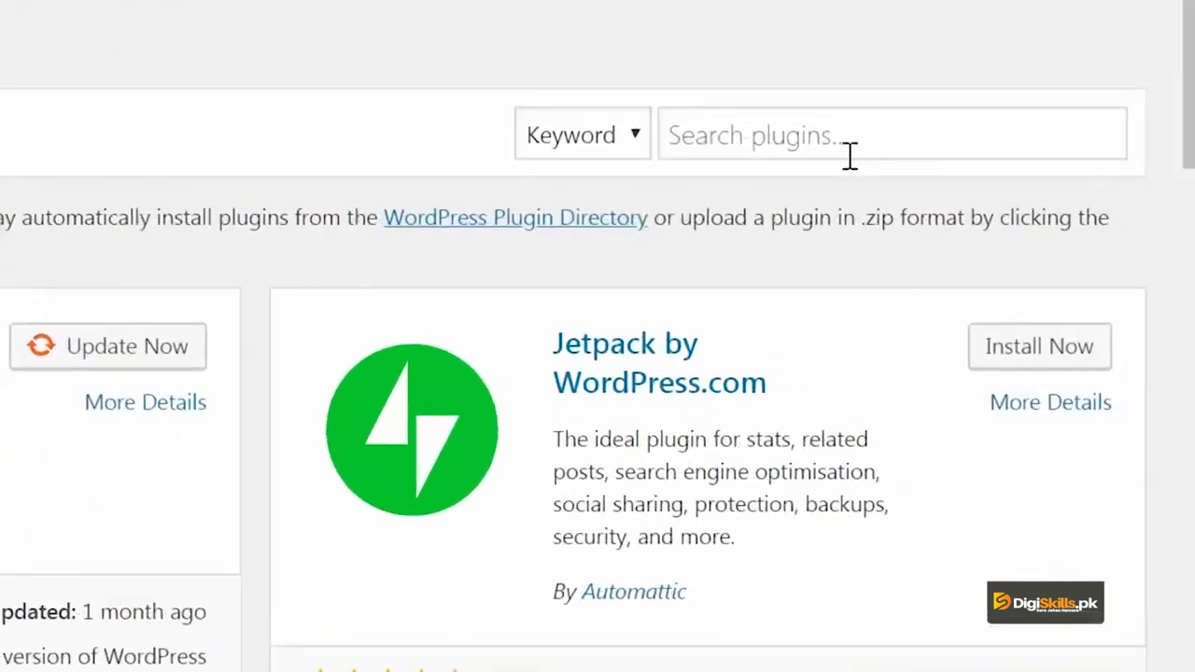
left_click(1062, 271)
type("wp file")
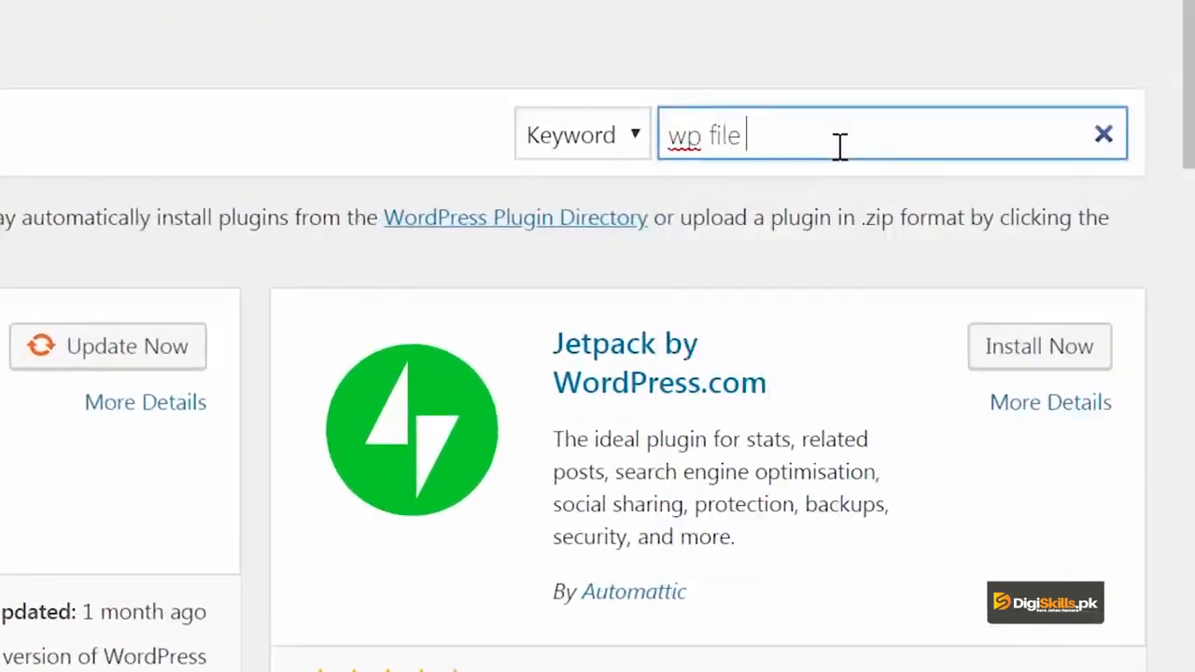
type(" manager")
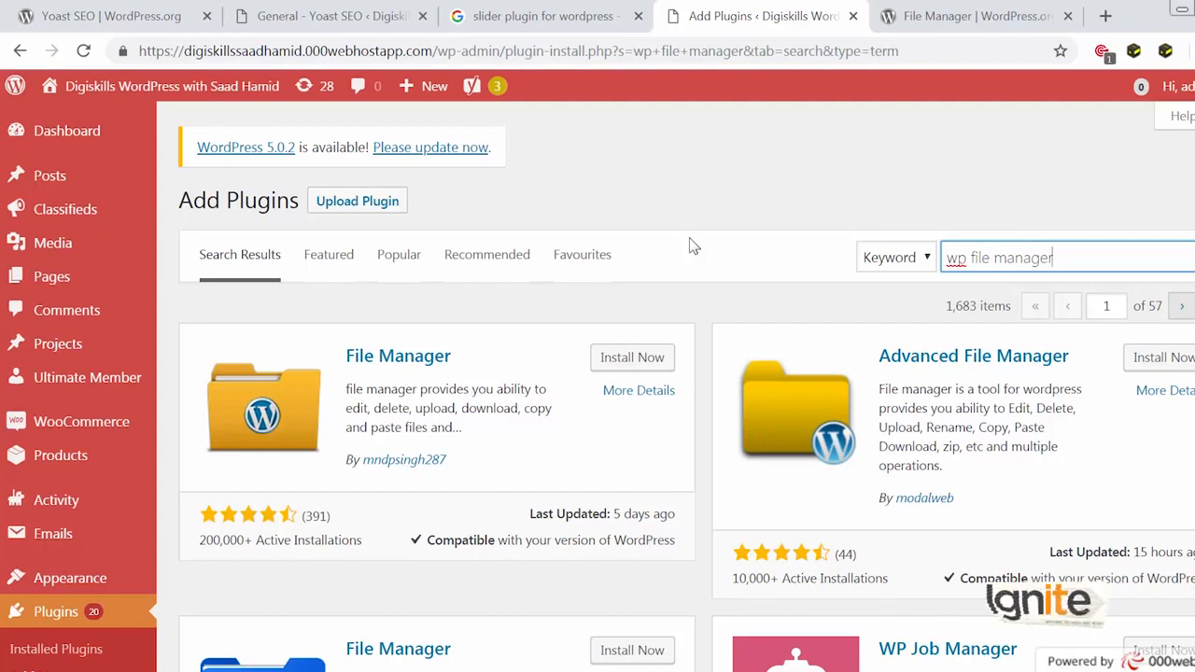
Browse the plugin search results and try to install the first File Manager plugin
scroll(693, 246, "down", 5)
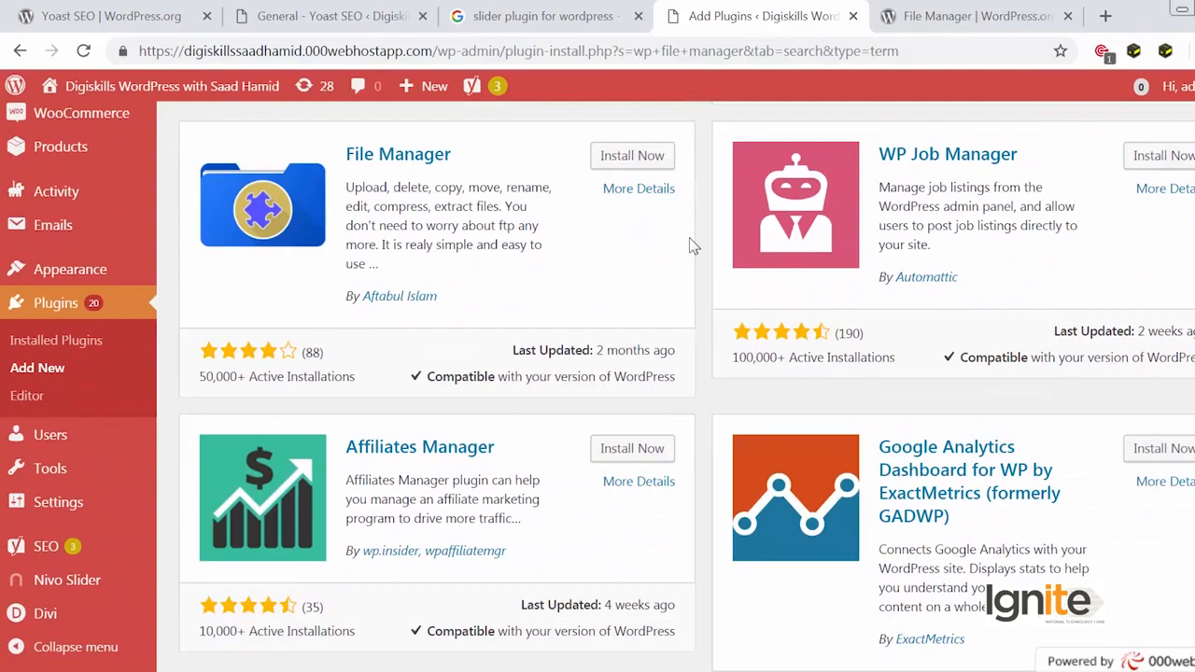
scroll(693, 246, "down", 5)
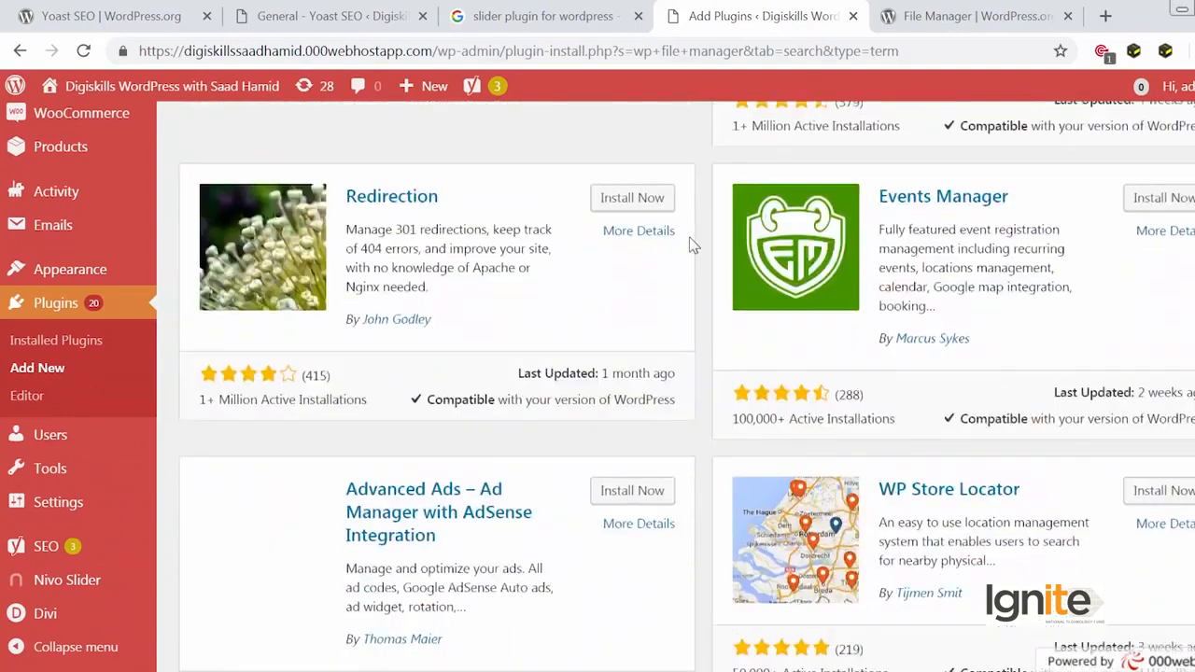
scroll(694, 245, "up", 10)
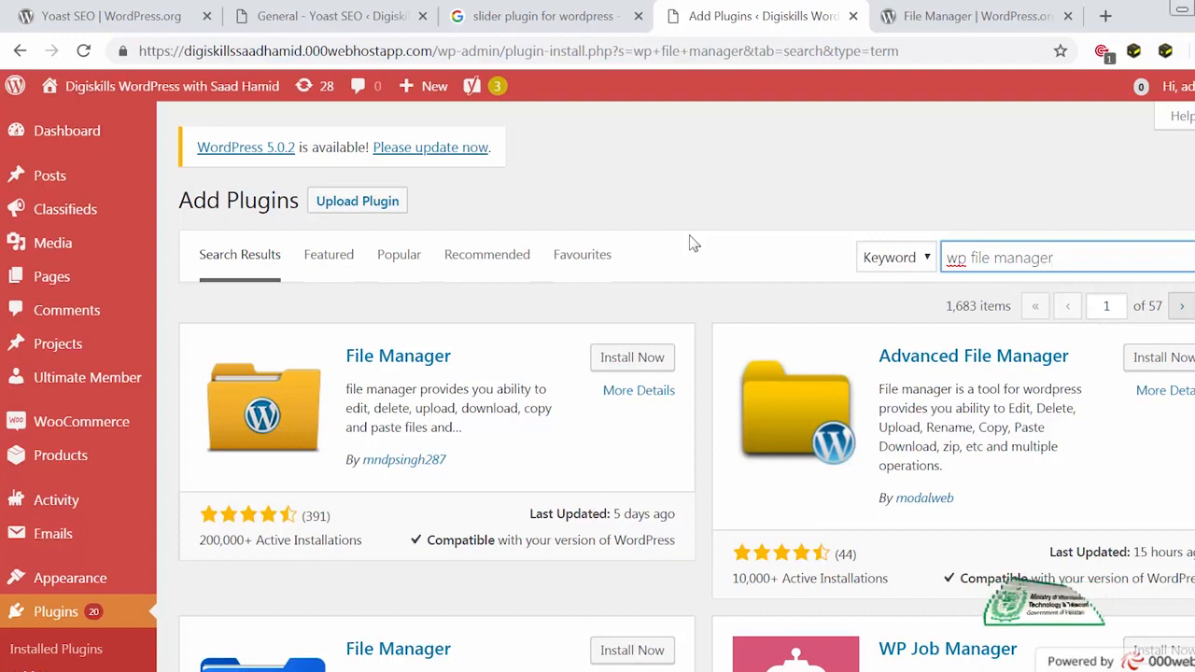
left_click(631, 360)
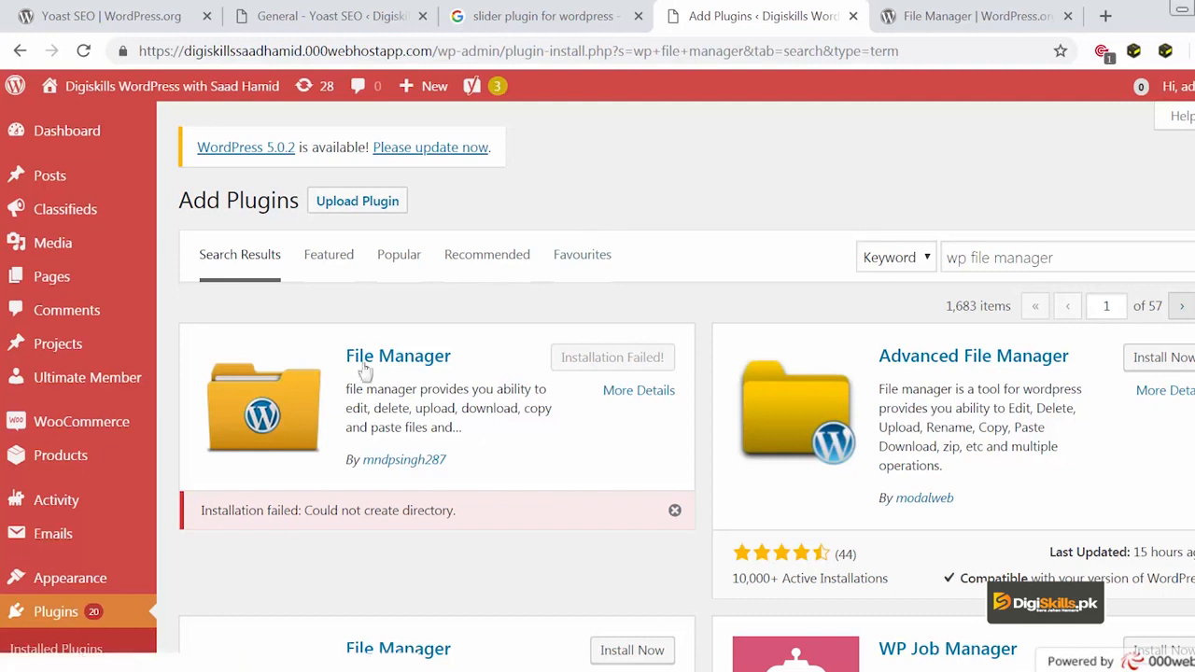
Reopen the plugin directory from the installed plugins list, search for "wp file manager" again and retry installing the first File Manager plugin
left_click(65, 647)
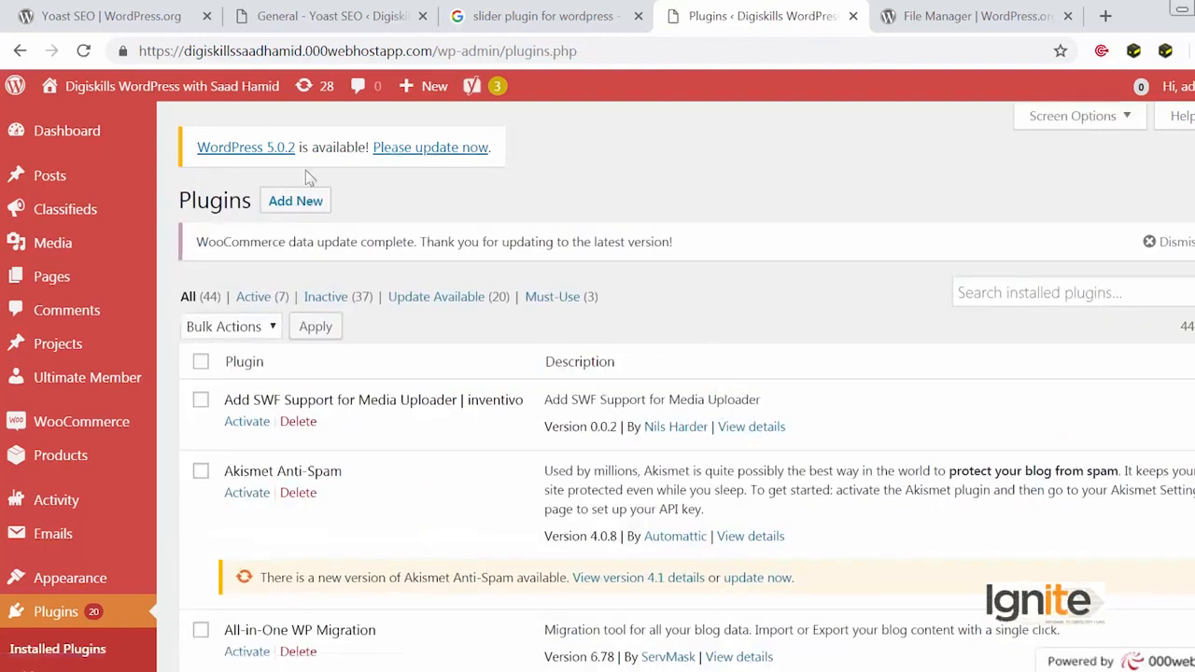
left_click(297, 207)
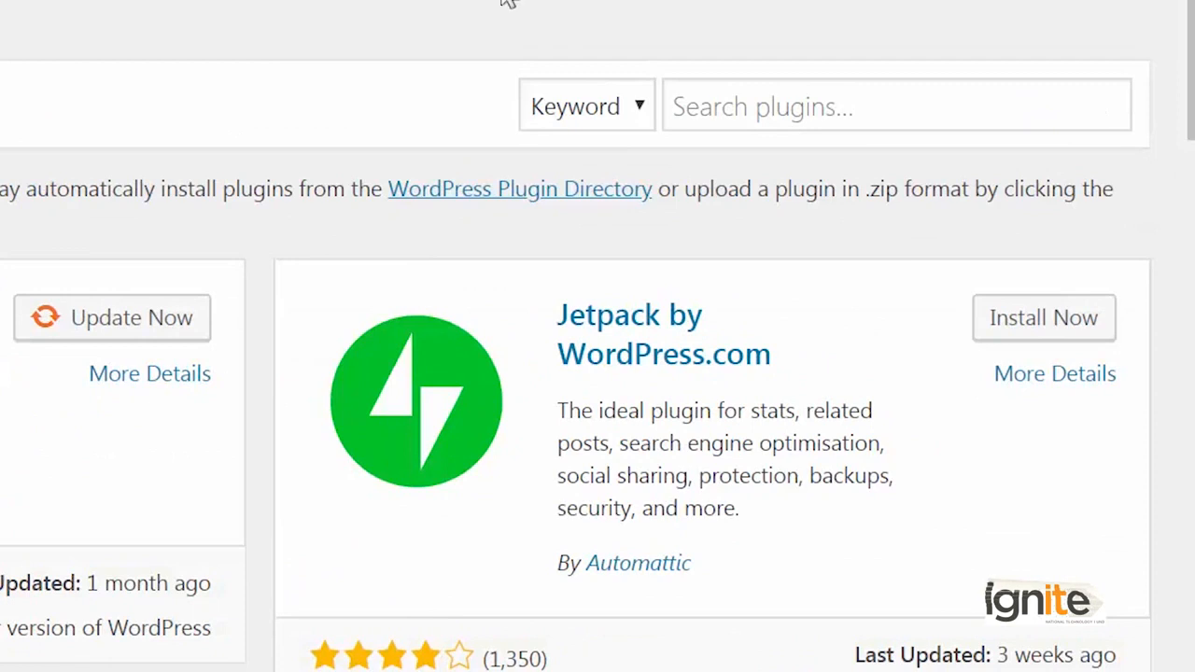
left_click(957, 248)
left_click(696, 84)
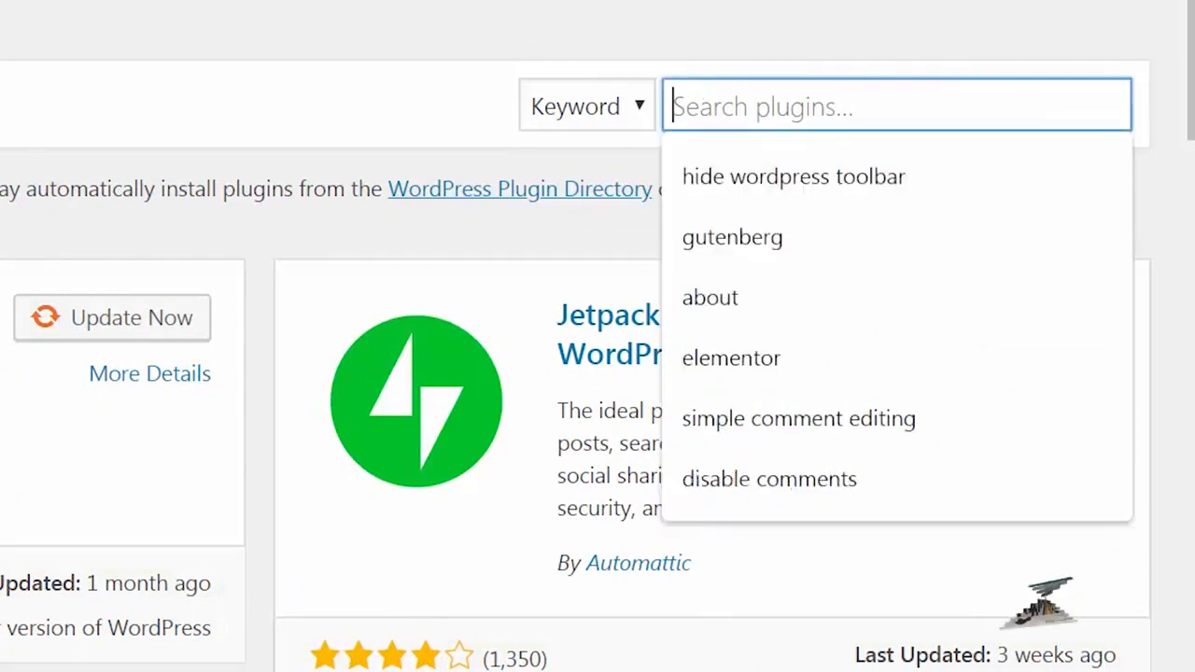
type("wp file mn")
key("BackSpace")
type("anager")
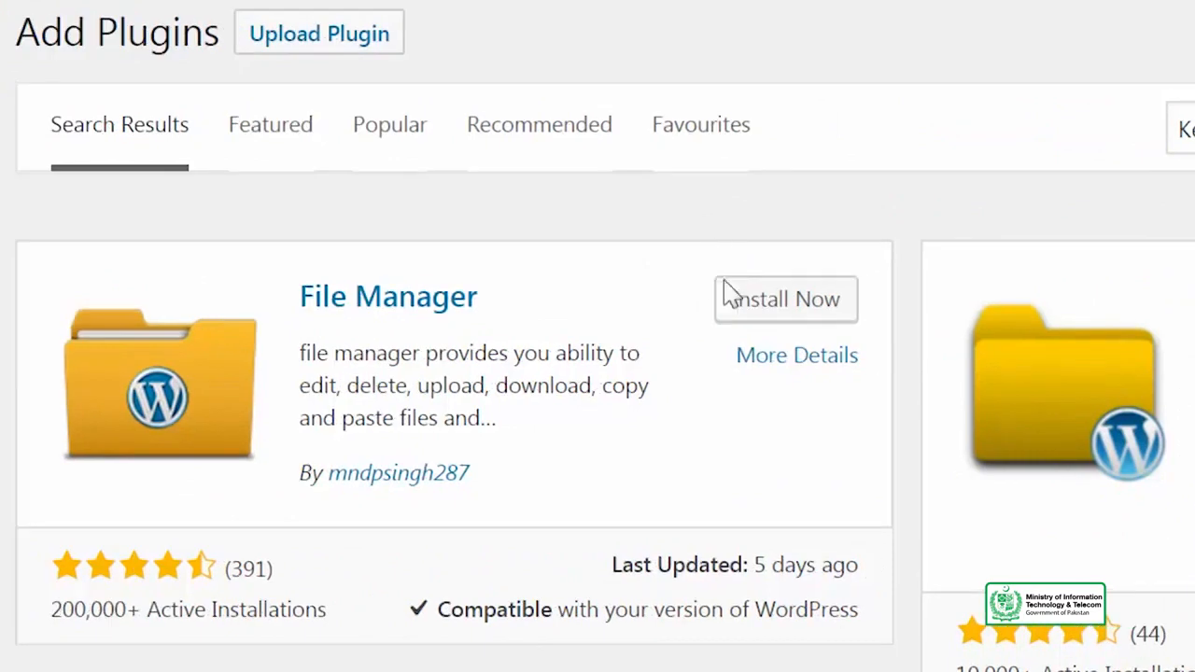
left_click(730, 295)
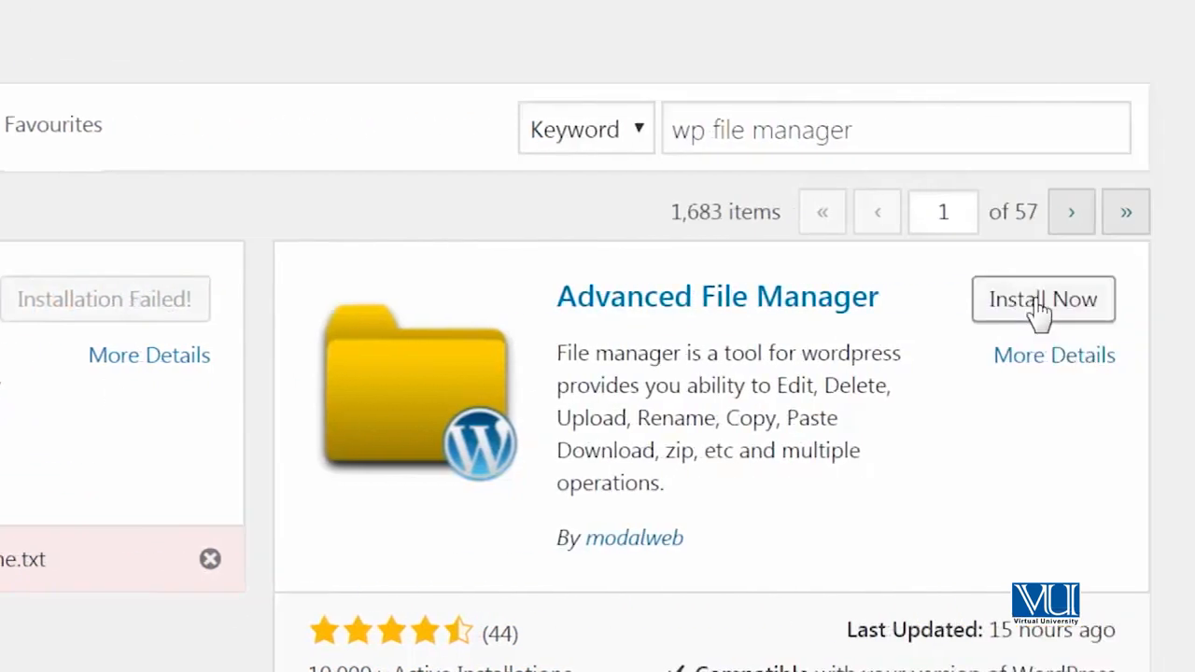
Install the Advanced File Manager plugin and activate it
left_click(1039, 308)
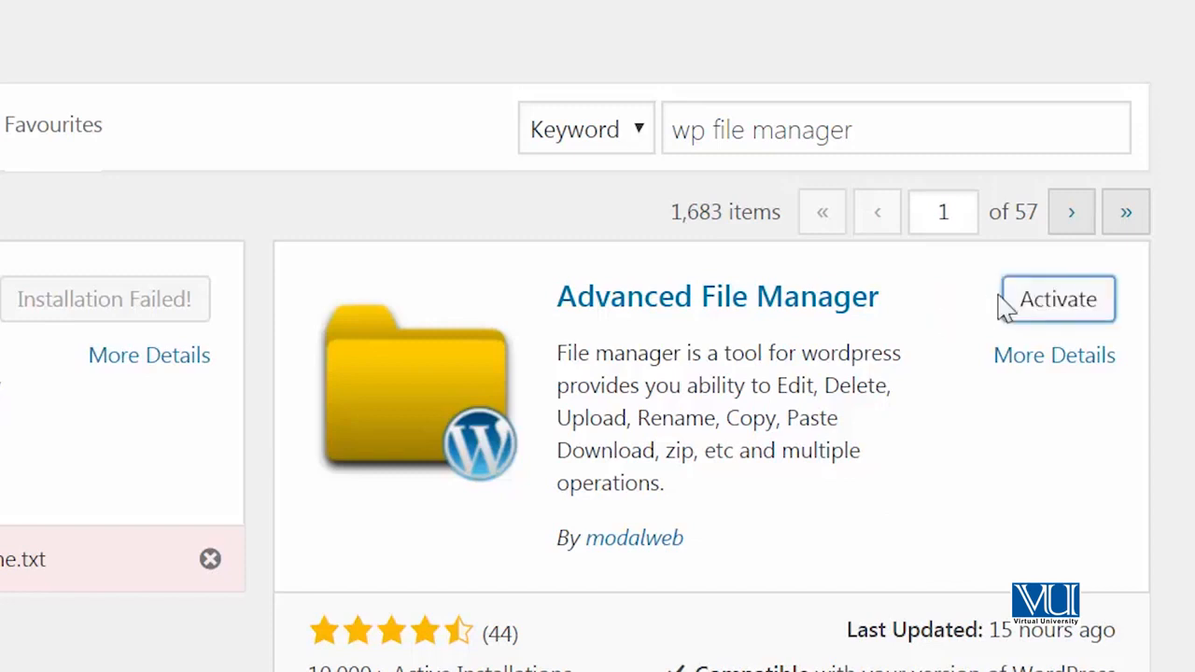
left_click(1036, 300)
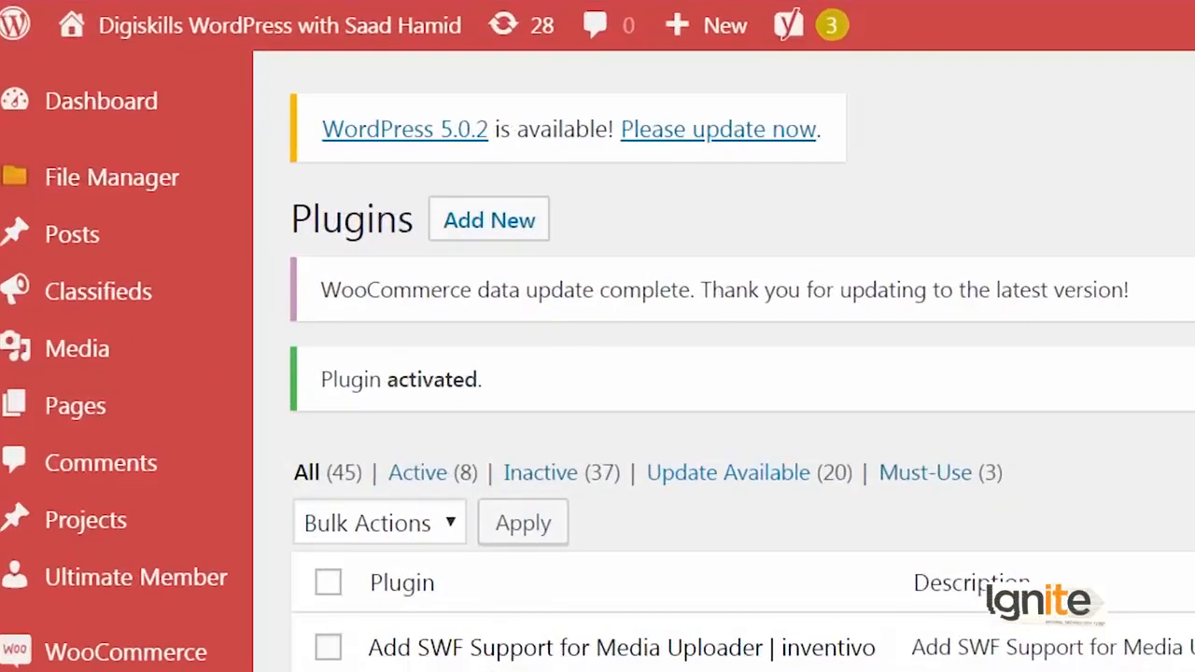
Open the new File Manager page in the admin and look through the files and folders in public_html
mouse_move(187, 190)
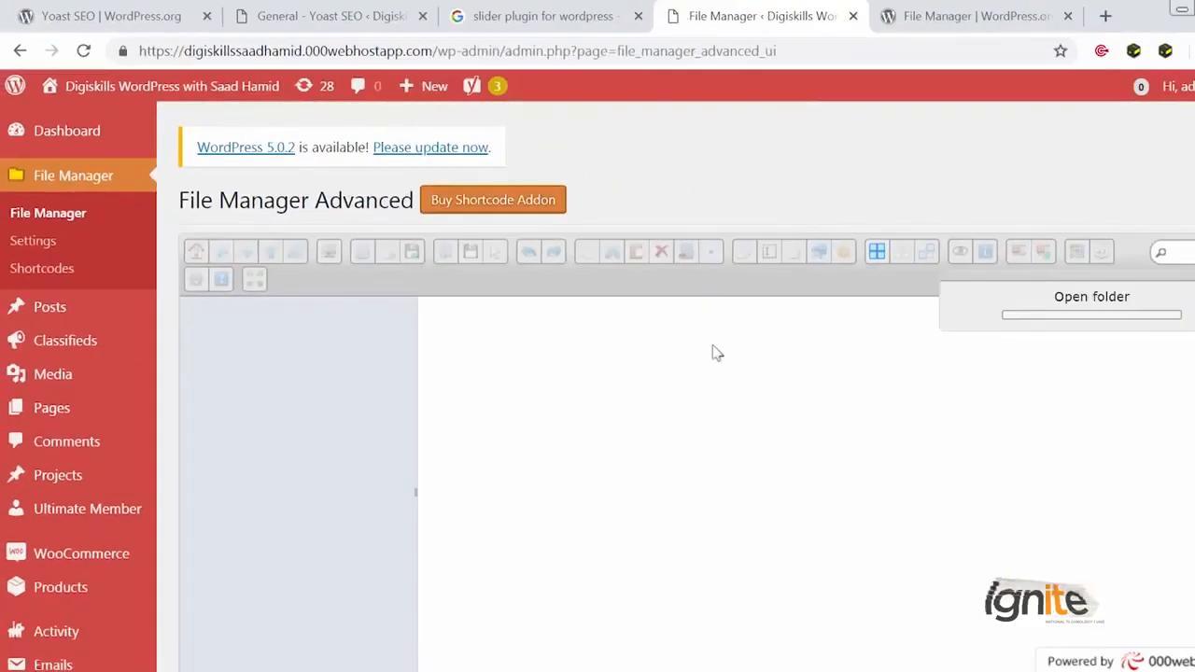
scroll(690, 414, "down", 3)
scroll(690, 414, "up", 4)
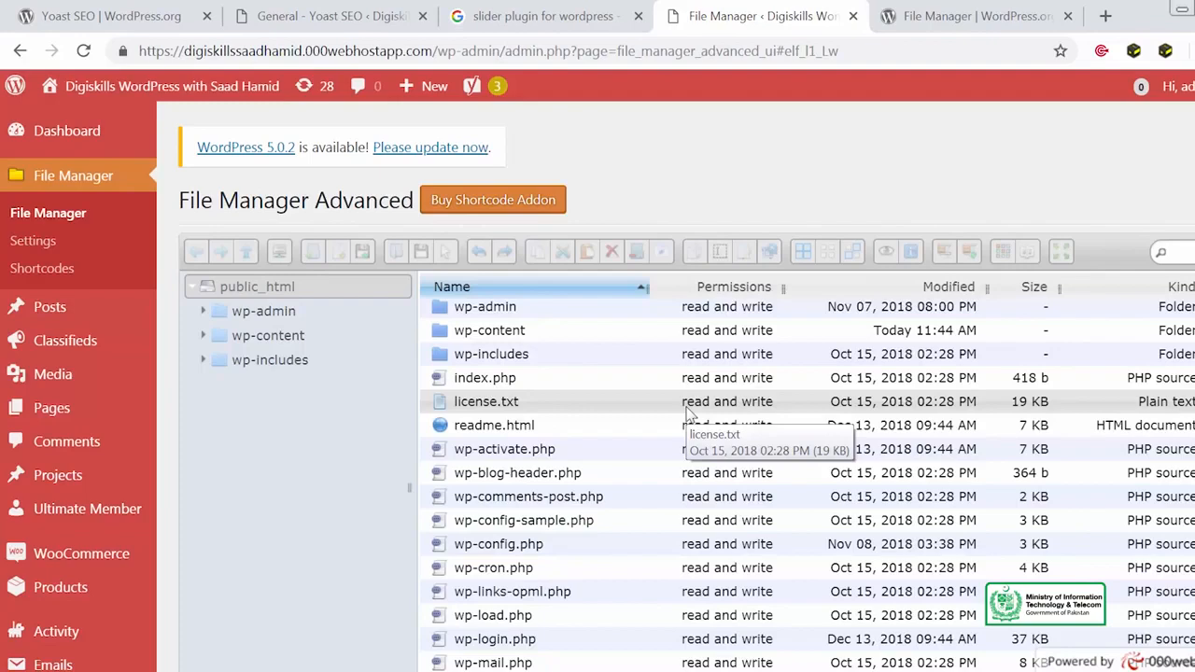
scroll(688, 413, "down", 2)
scroll(405, 613, "down", 5)
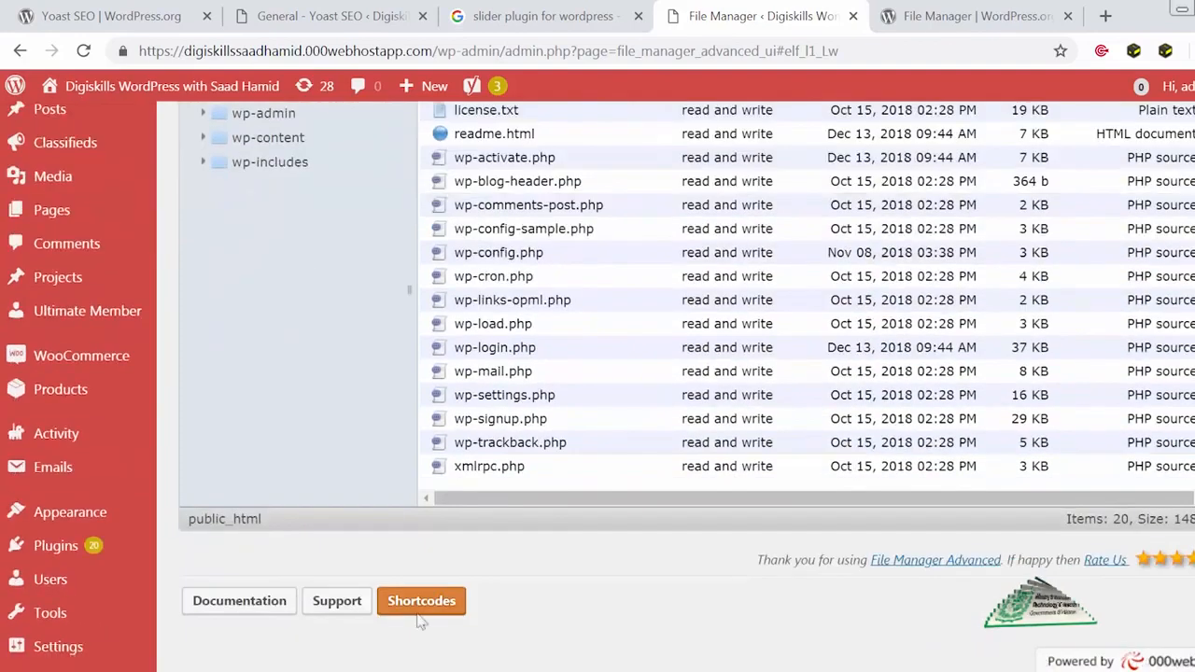
scroll(405, 614, "up", 4)
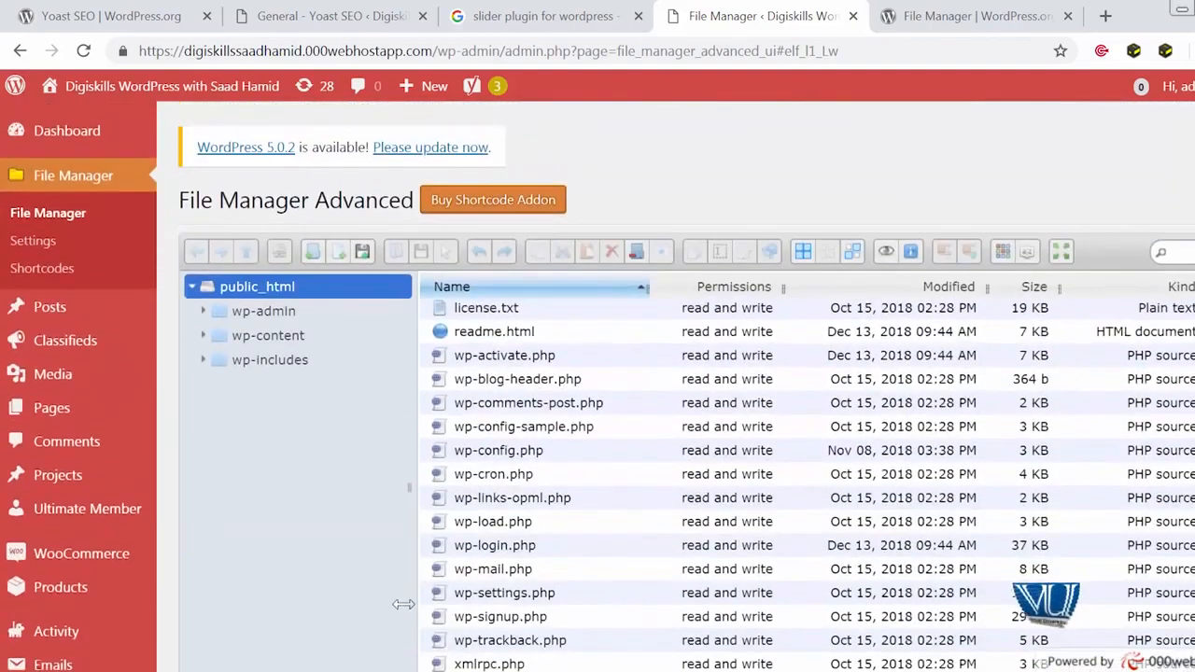